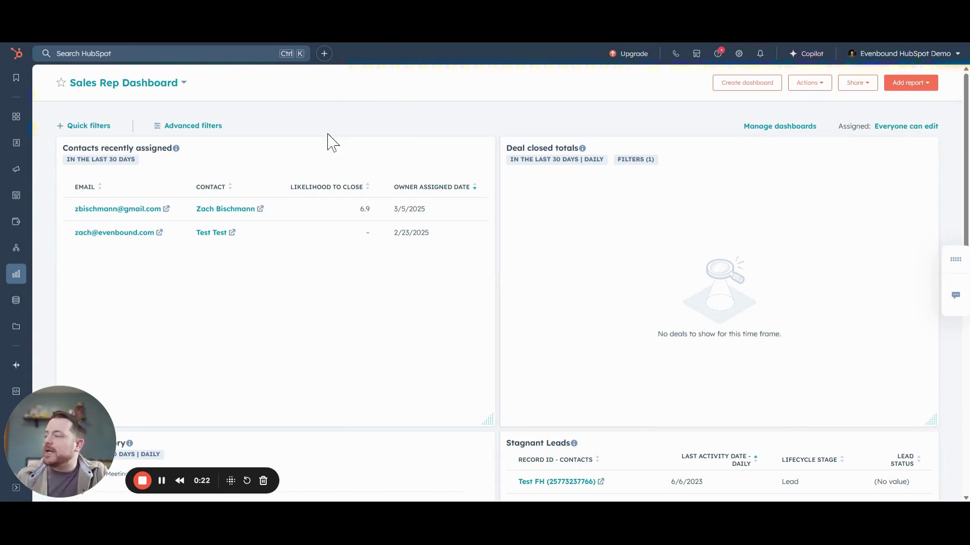
# Go to Marketing > Social and start a new social post draft
pyautogui.moveTo(16, 176)
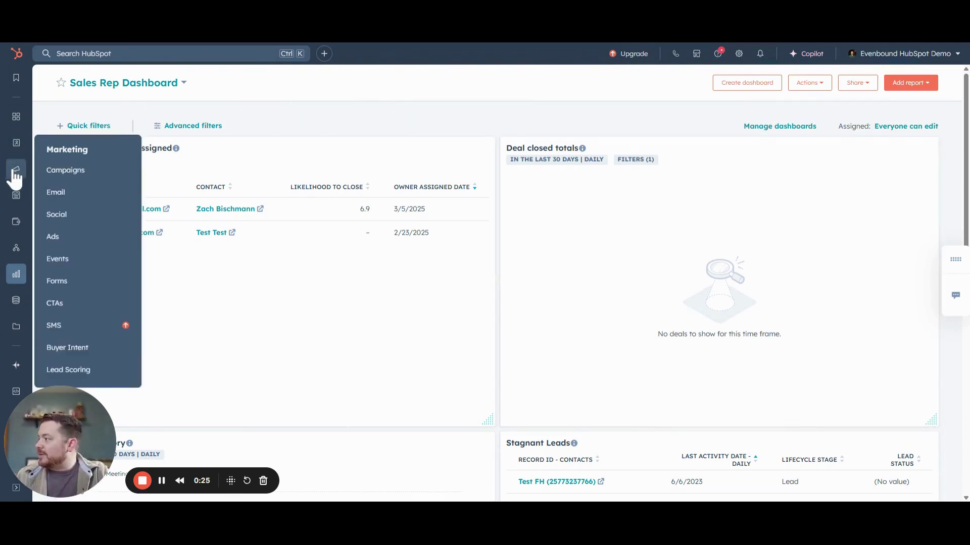
pyautogui.click(56, 215)
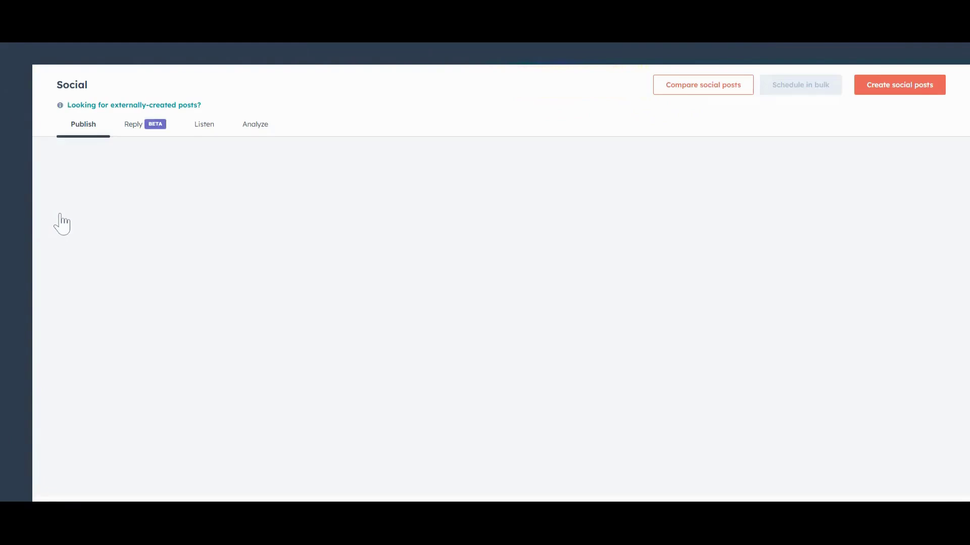
pyautogui.click(895, 90)
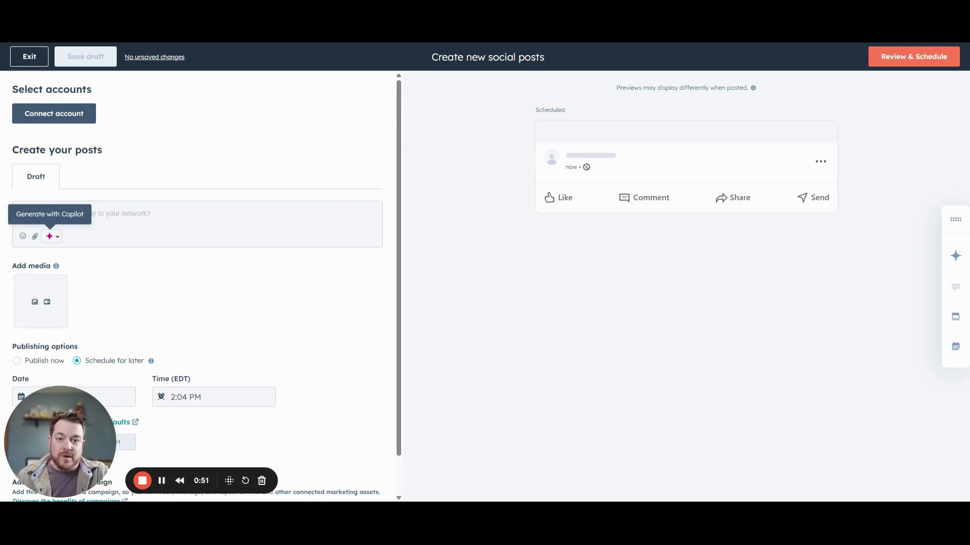
# Have Copilot write a LinkedIn post promoting the AI in marketing webinar, with CTA and hashtags
pyautogui.click(50, 237)
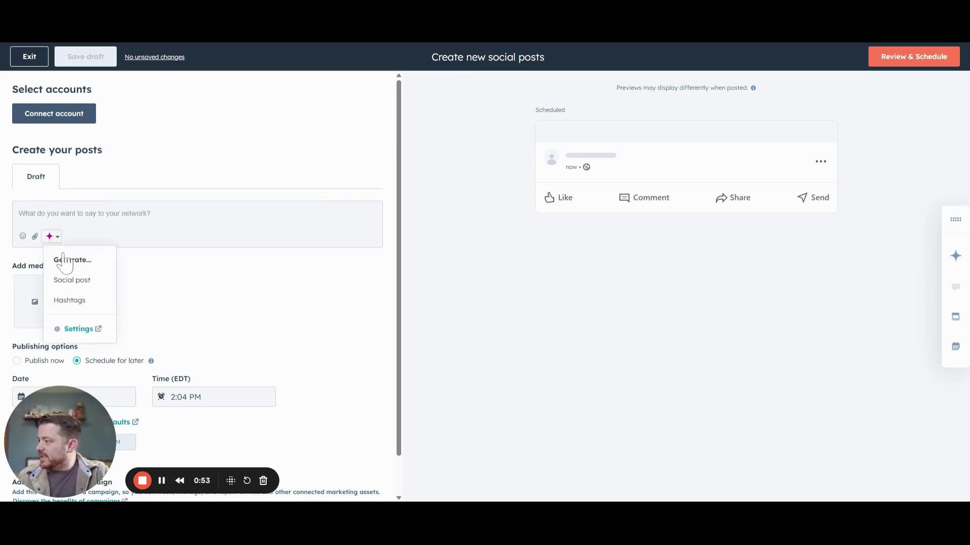
pyautogui.click(85, 282)
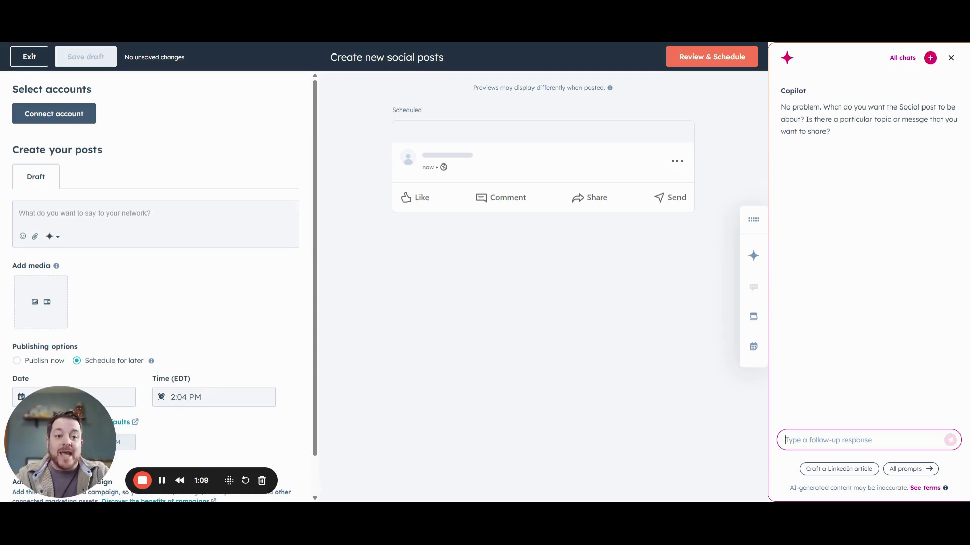
pyautogui.write('Write a LinkedIn post promoting an upcoming webinar on AI in marketing. Make it engaging and include a CT')
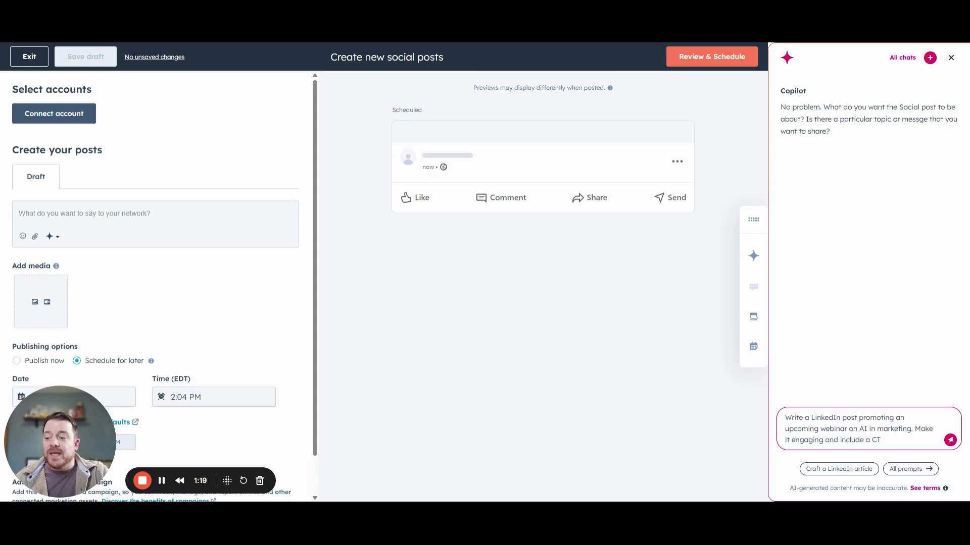
pyautogui.write('A')
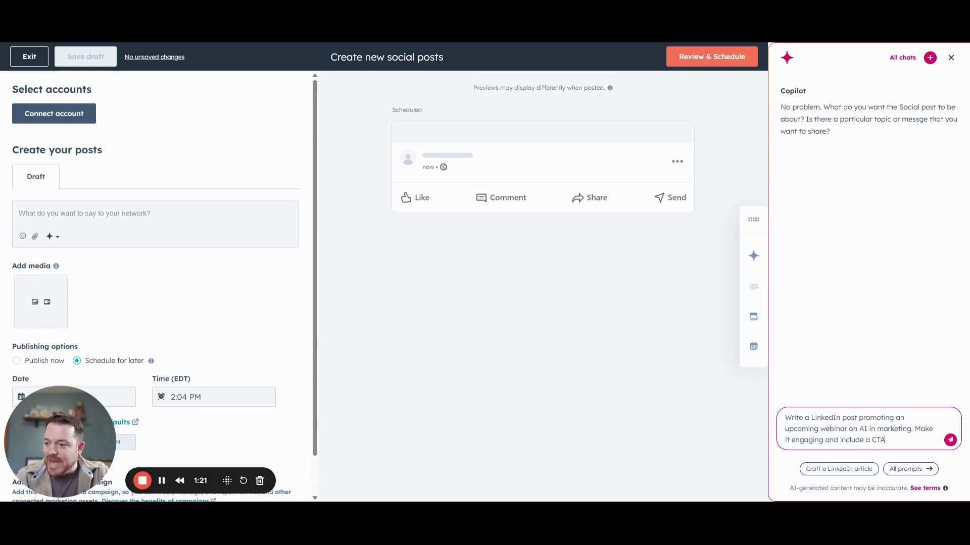
pyautogui.click(950, 441)
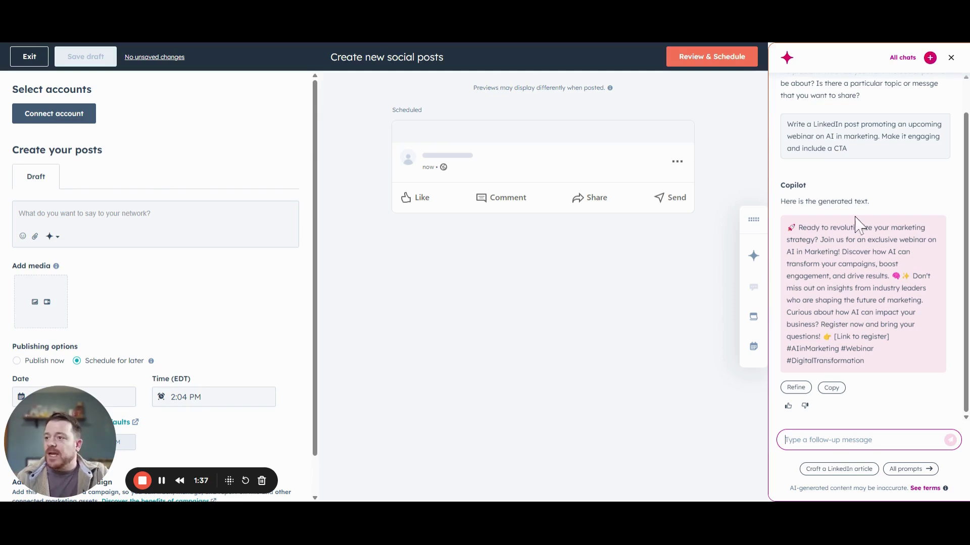
# Ask Copilot to refine the webinar post to mention a guest speaker who is an AI expert
pyautogui.click(802, 392)
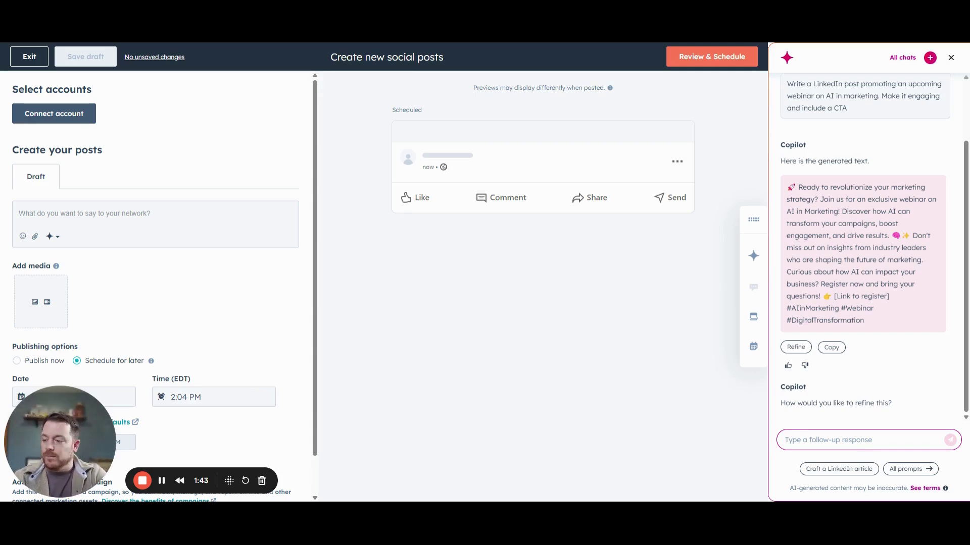
pyautogui.write('Please include')
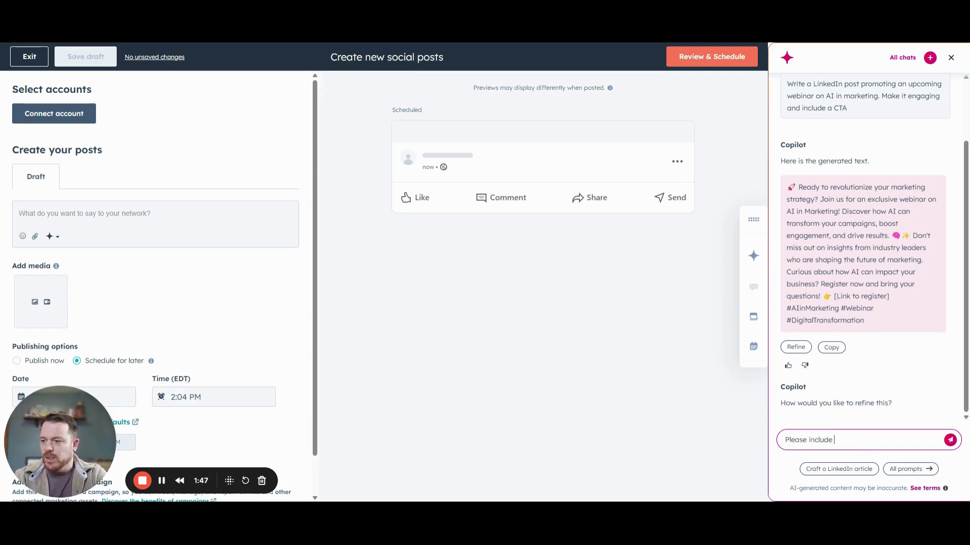
pyautogui.write(' o')
pyautogui.press('BackSpace')
pyautogui.write('a mentio')
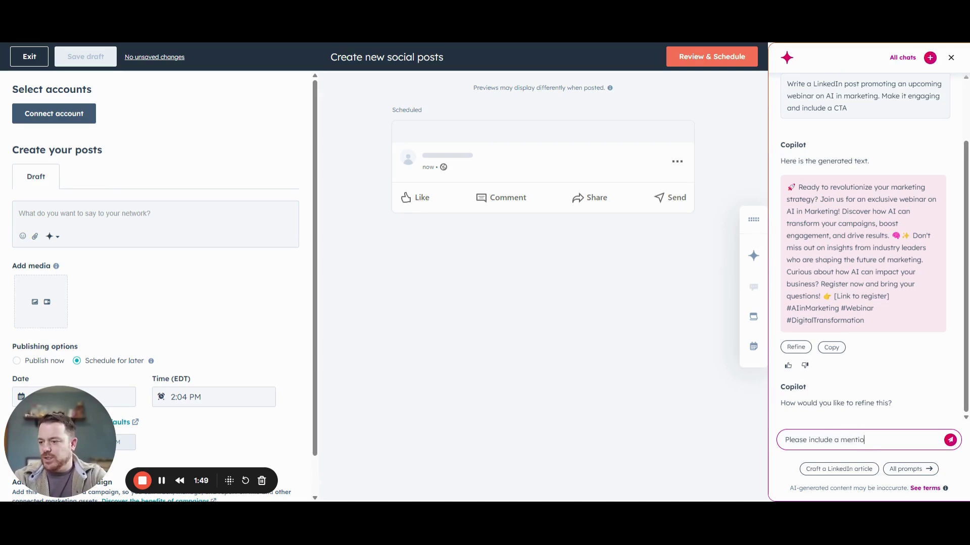
pyautogui.write('n of a guest ')
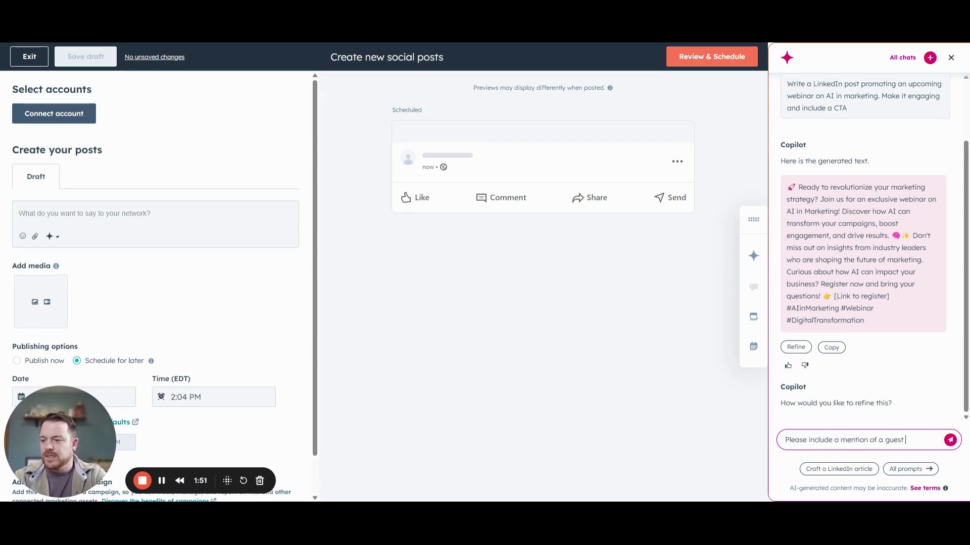
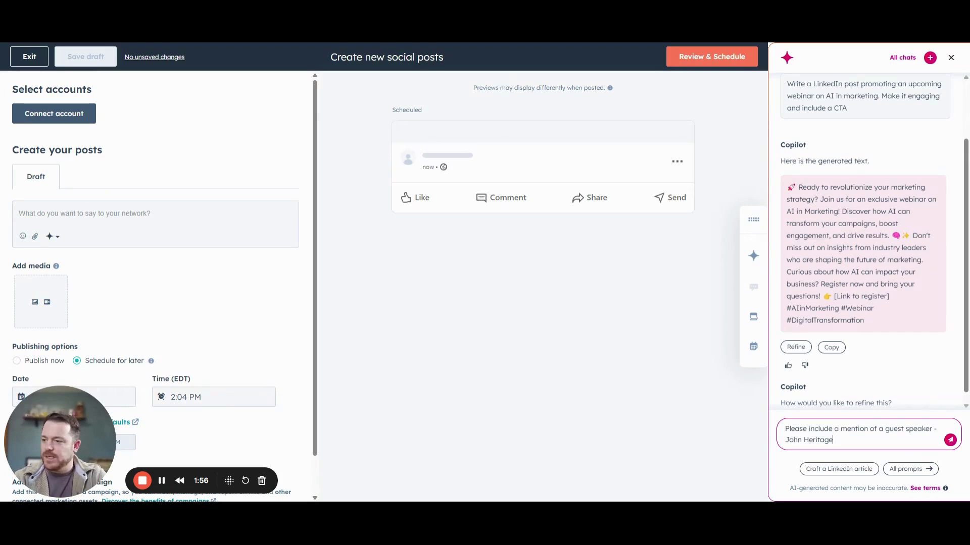
pyautogui.press('Return')
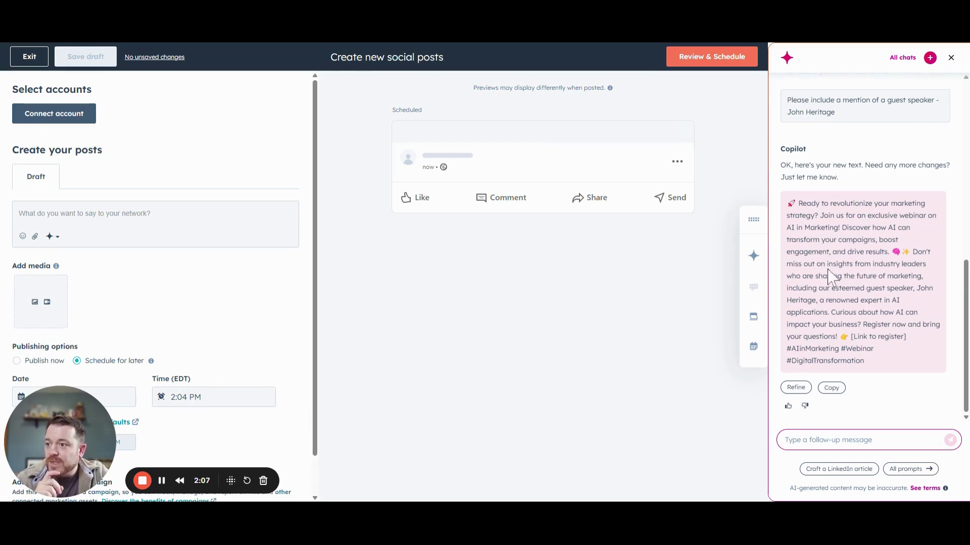
pyautogui.click(786, 440)
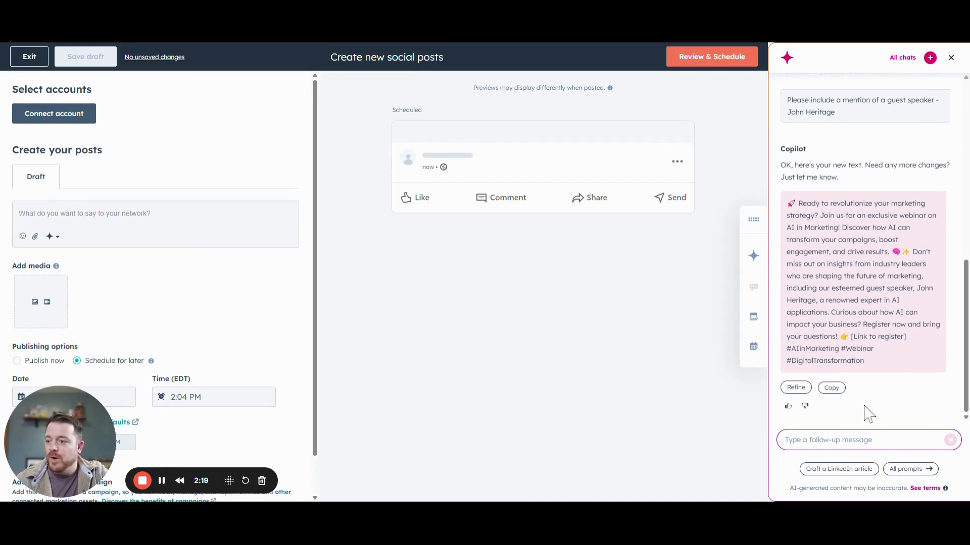
# Copy Copilot's revised webinar post into the draft post text box
pyautogui.click(831, 388)
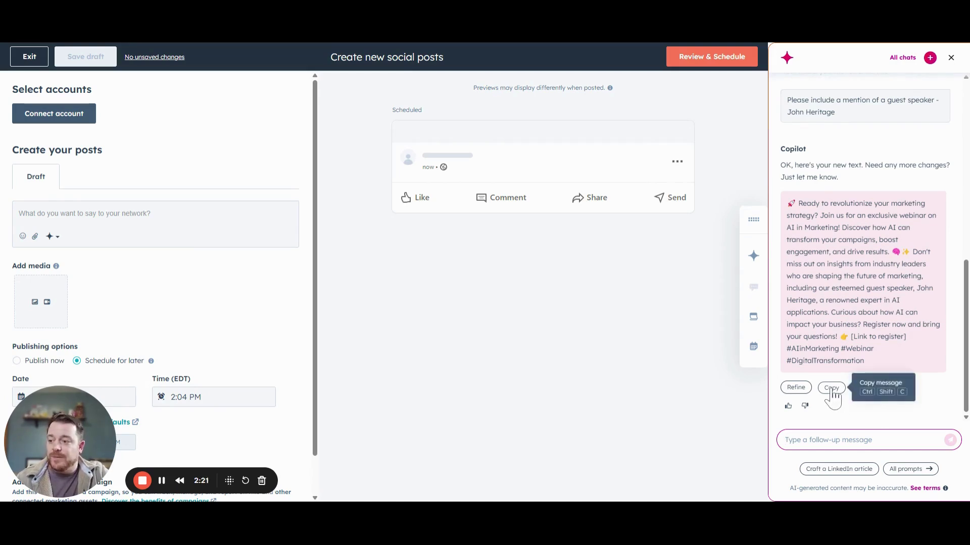
pyautogui.click(97, 223)
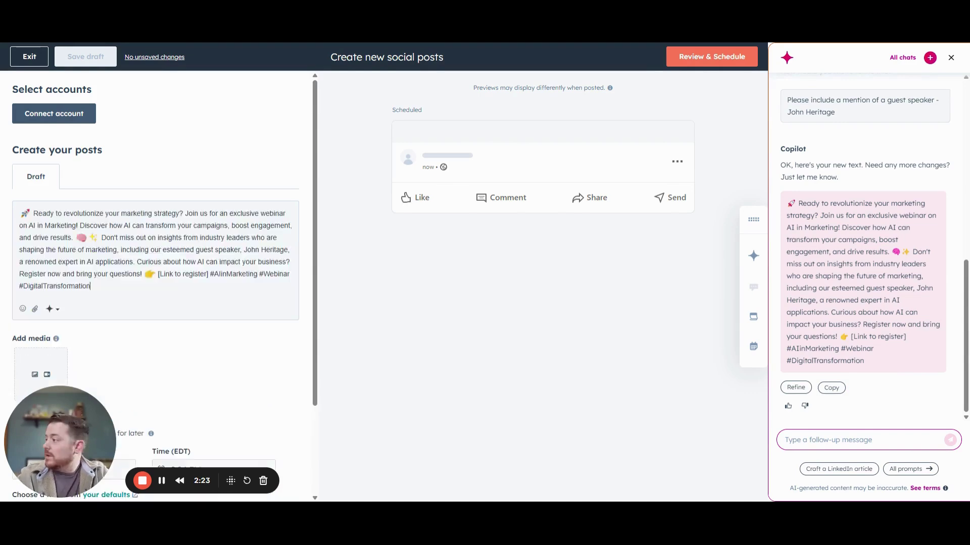
pyautogui.scroll(-3, 141, 347)
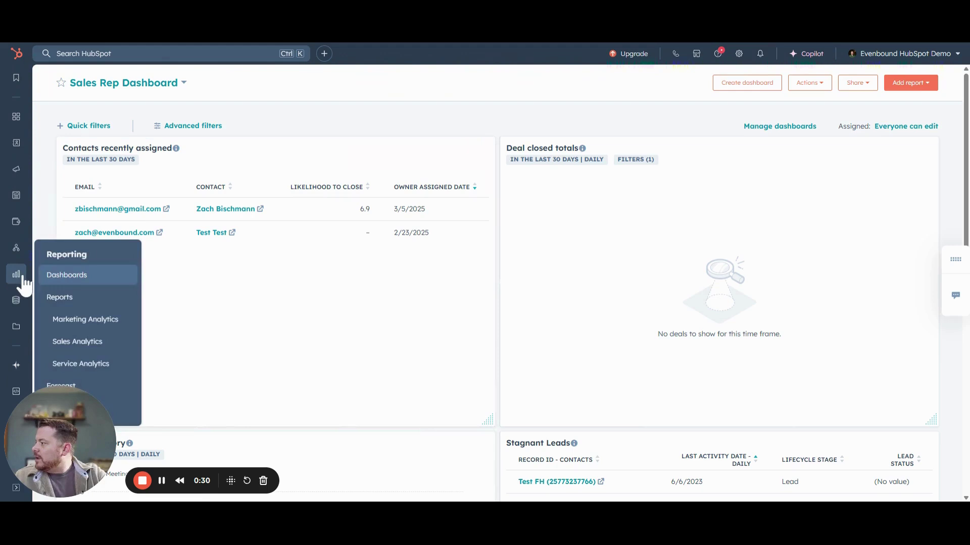
# Create a blank contact-based workflow from scratch under Automations > Workflows
pyautogui.moveTo(16, 256)
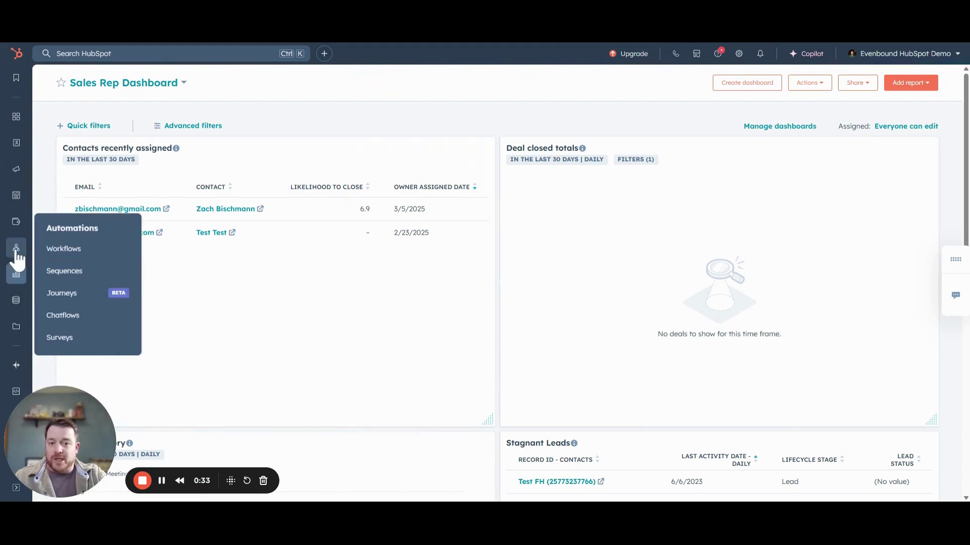
pyautogui.click(63, 249)
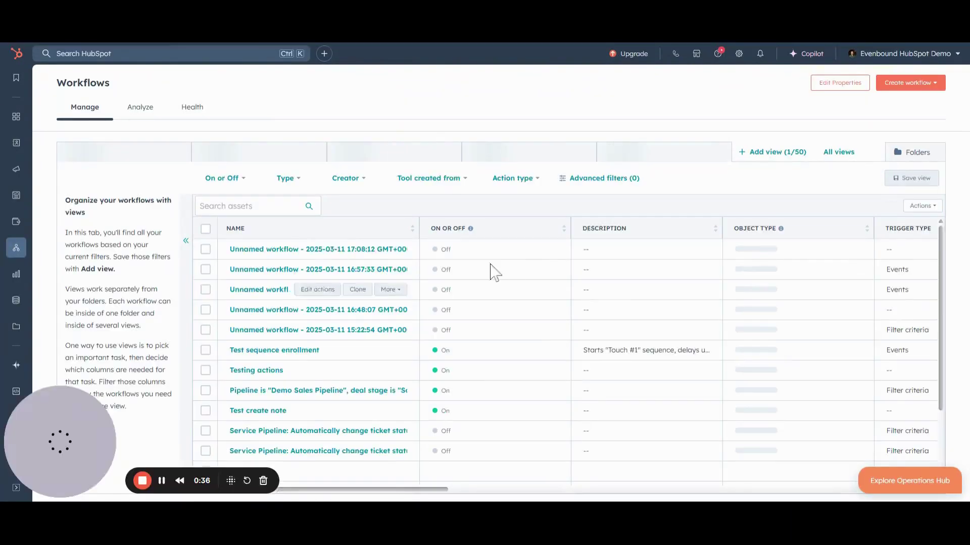
pyautogui.click(917, 84)
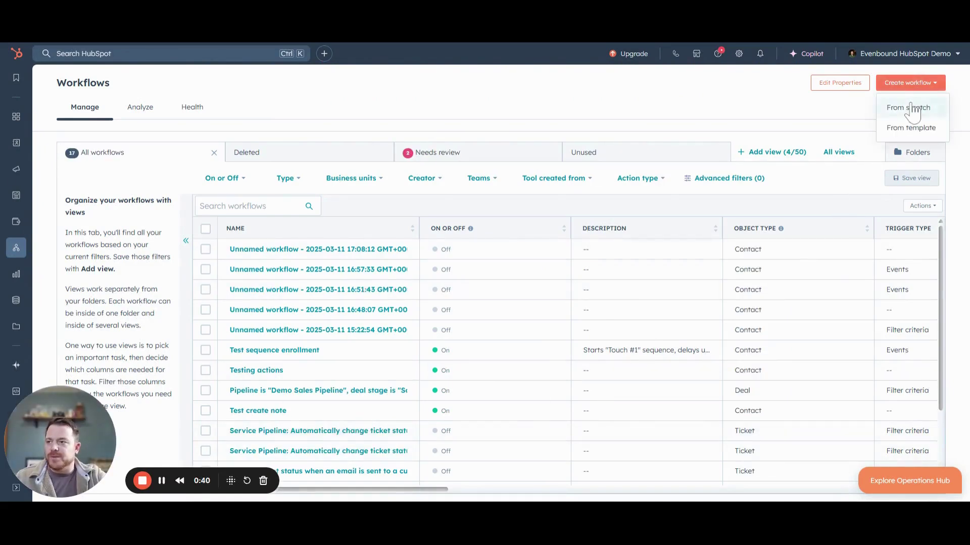
pyautogui.click(912, 108)
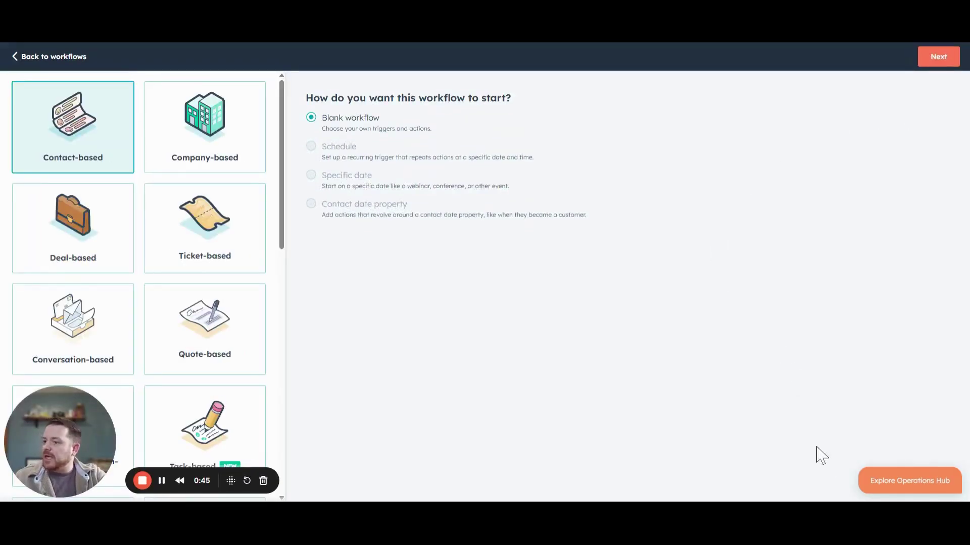
pyautogui.click(937, 58)
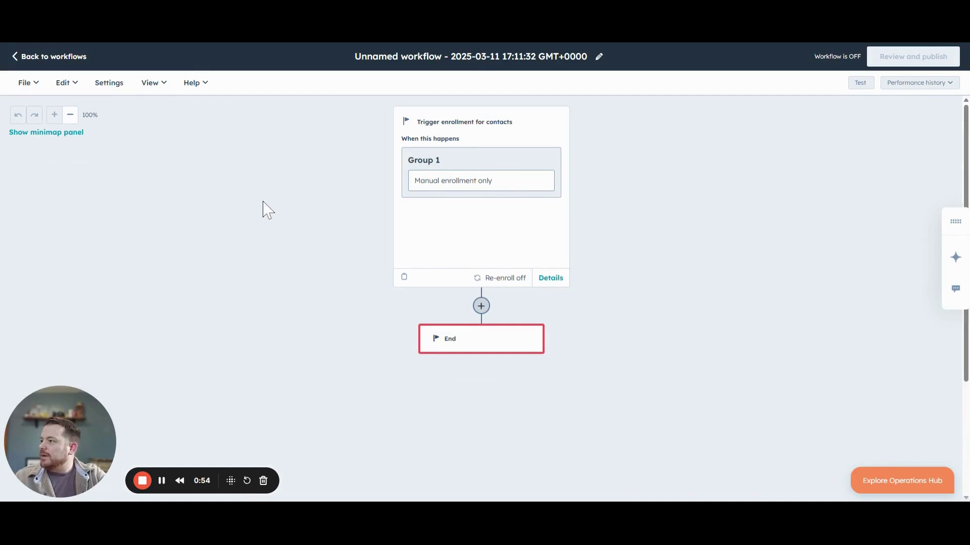
# Describe the AI in marketing ebook form submission as the enrollment trigger for AI generation
pyautogui.click(489, 249)
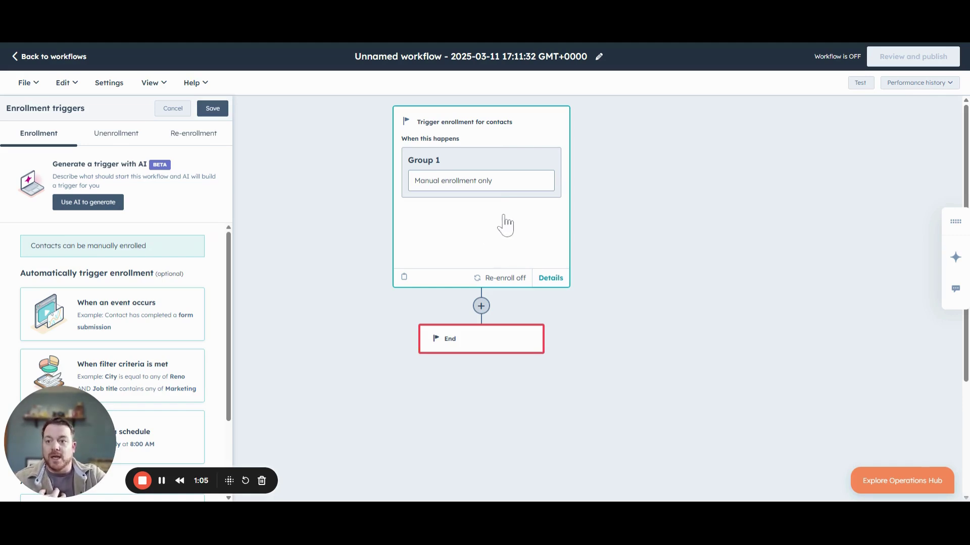
pyautogui.click(108, 204)
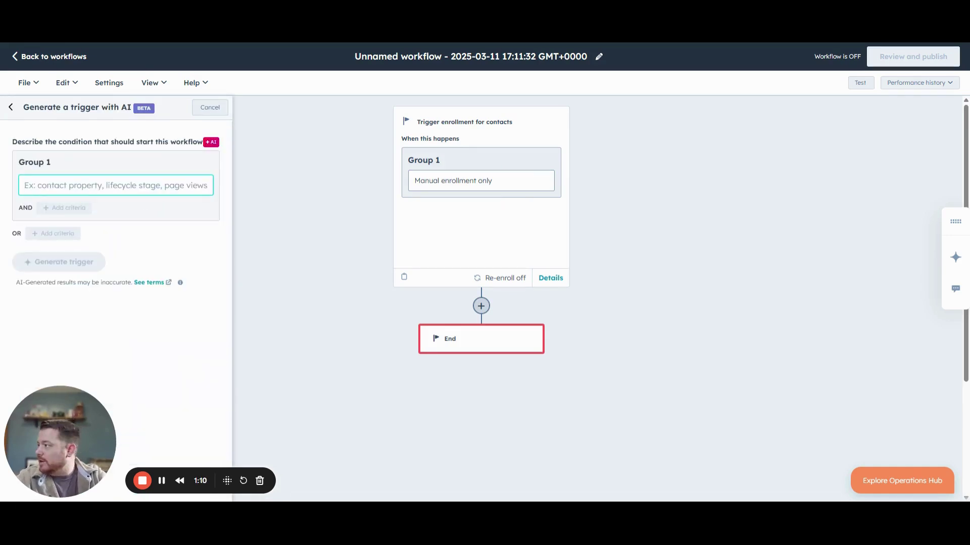
pyautogui.hotkey('ctrl', 'v')
pyautogui.hotkey('ctrl', 'a')
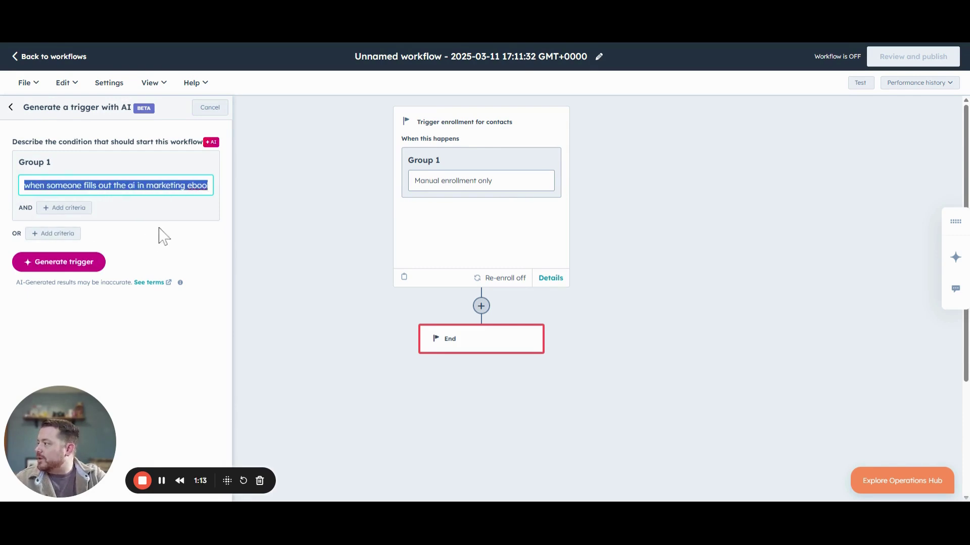
pyautogui.click(87, 186)
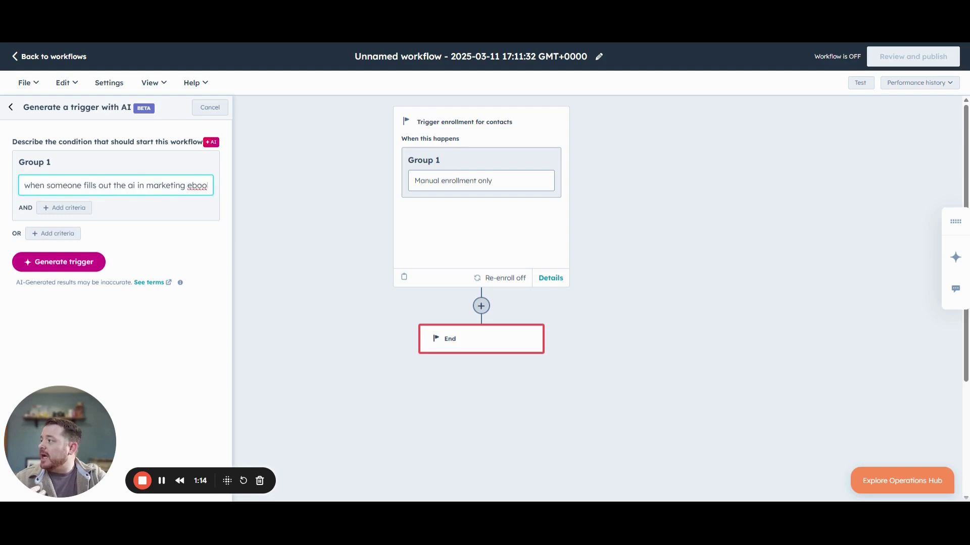
pyautogui.moveTo(63, 185); pyautogui.dragTo(222, 202)
pyautogui.click(177, 218)
# Generate and keep the AI-suggested trigger: Form submission of the AI in Marketing eBook
pyautogui.click(73, 264)
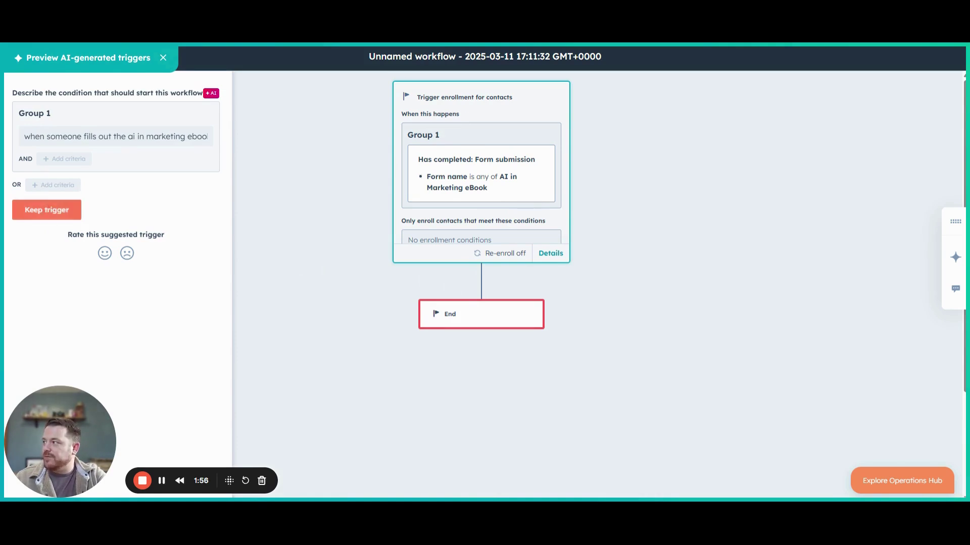
pyautogui.click(58, 217)
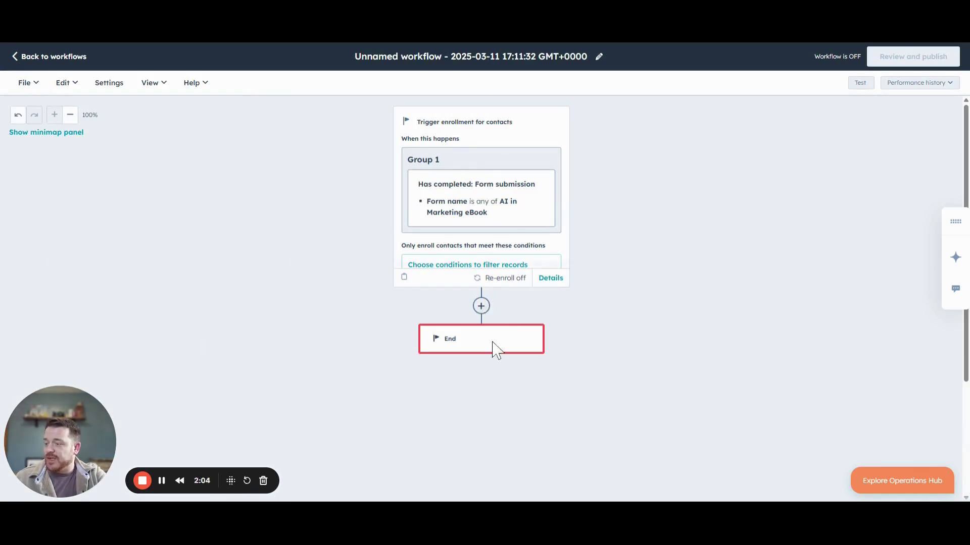
# Create a new Automated marketing email from the Test template
pyautogui.click(38, 56)
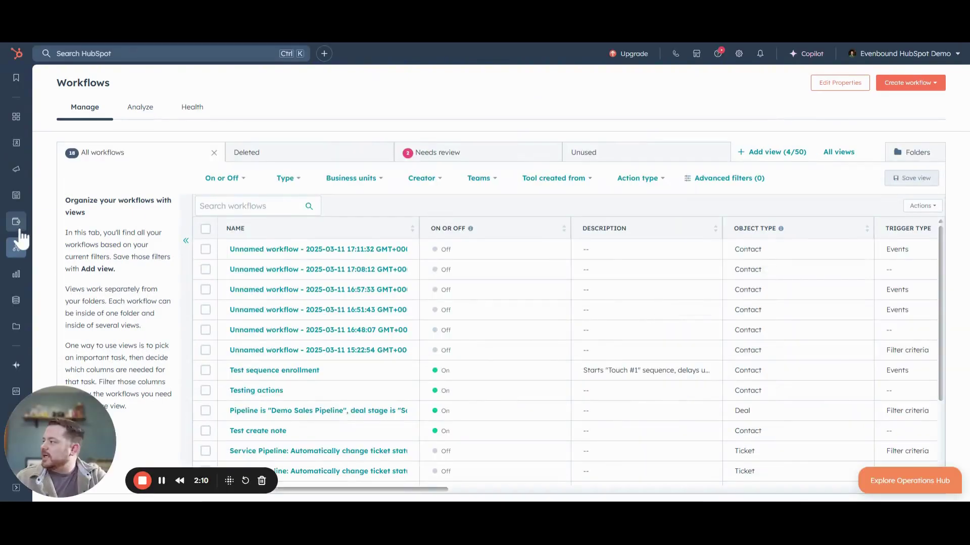
pyautogui.moveTo(17, 174)
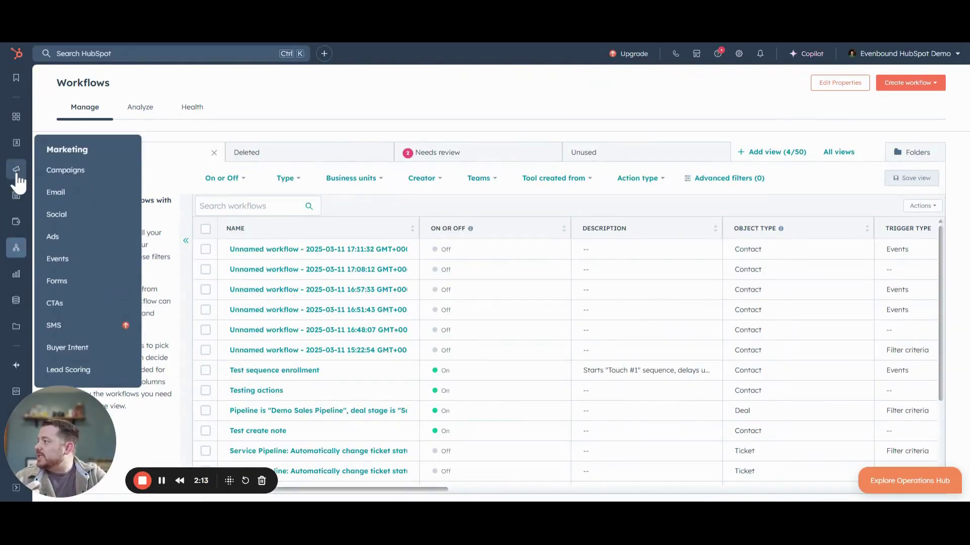
pyautogui.click(66, 198)
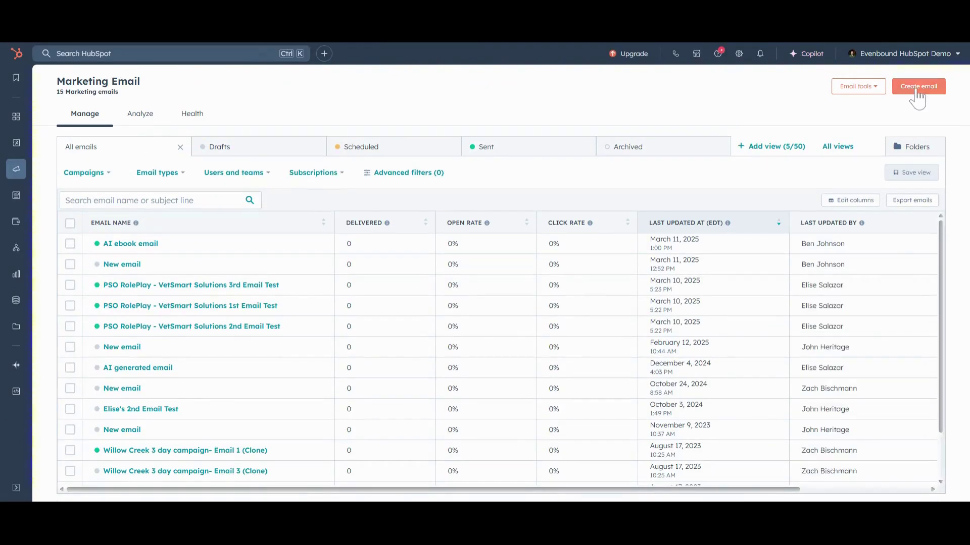
pyautogui.click(918, 86)
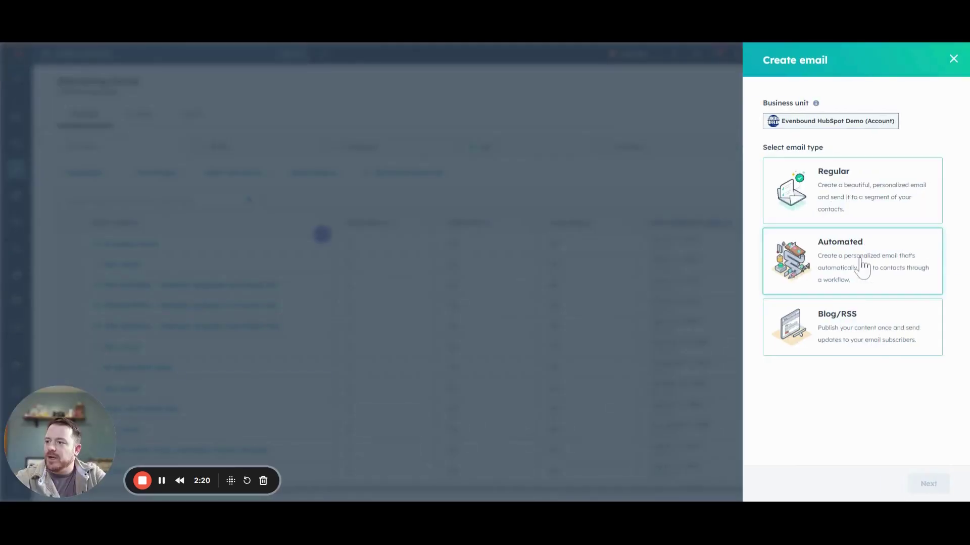
pyautogui.click(862, 268)
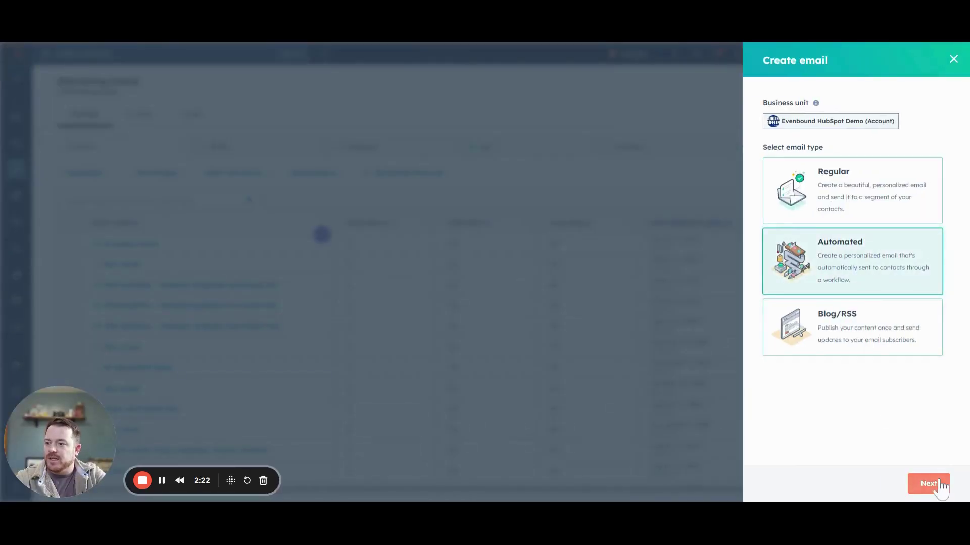
pyautogui.click(939, 486)
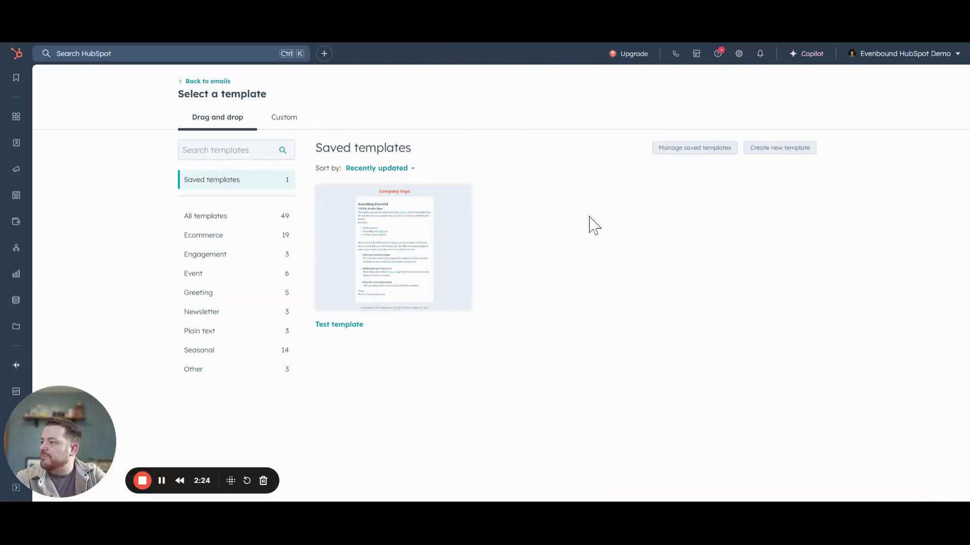
pyautogui.click(394, 237)
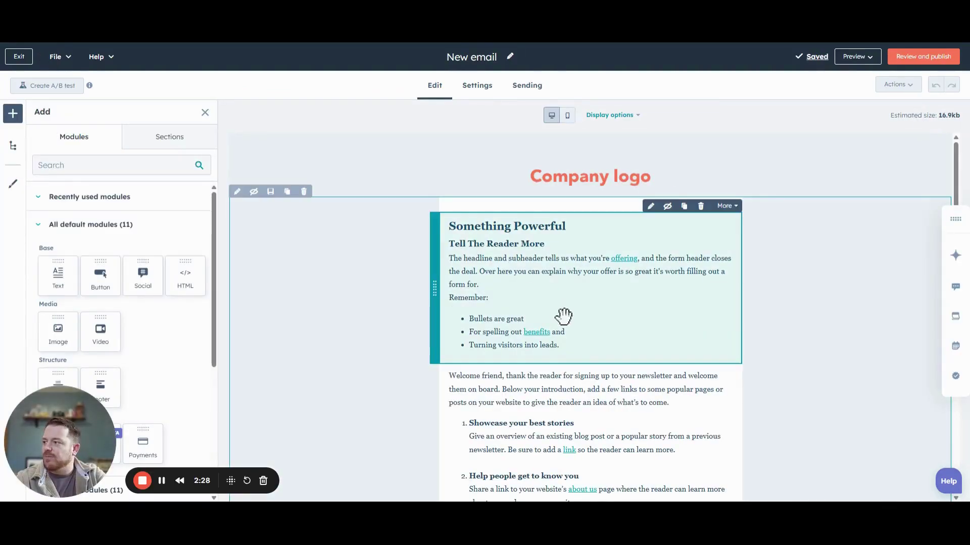
# Delete the Something Powerful block and clear the template text from the remaining block
pyautogui.click(700, 206)
pyautogui.click(606, 270)
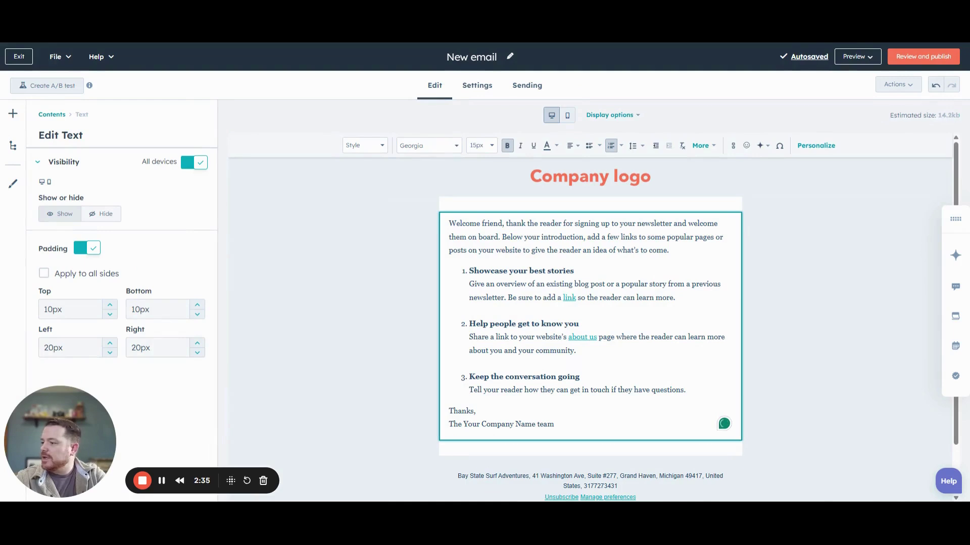
pyautogui.moveTo(555, 425); pyautogui.dragTo(449, 223)
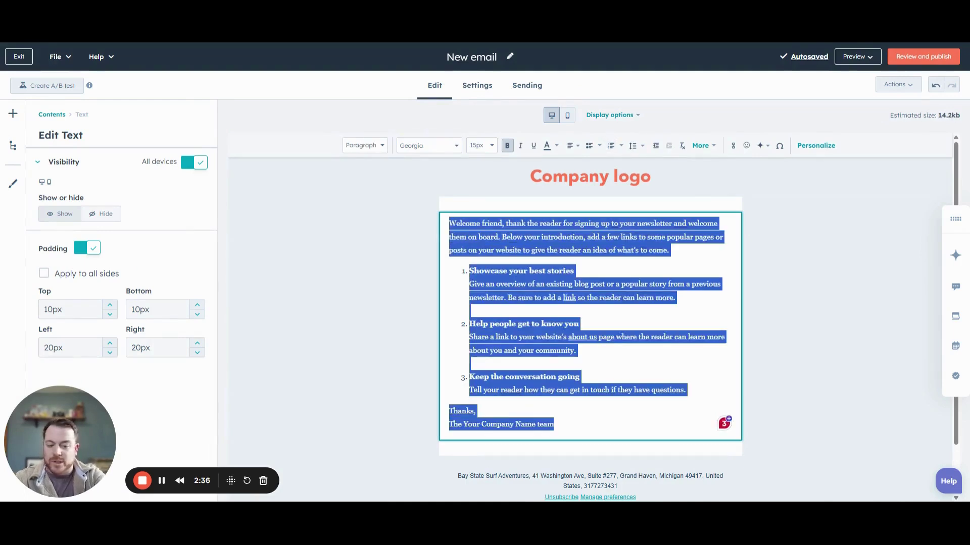
pyautogui.press('BackSpace')
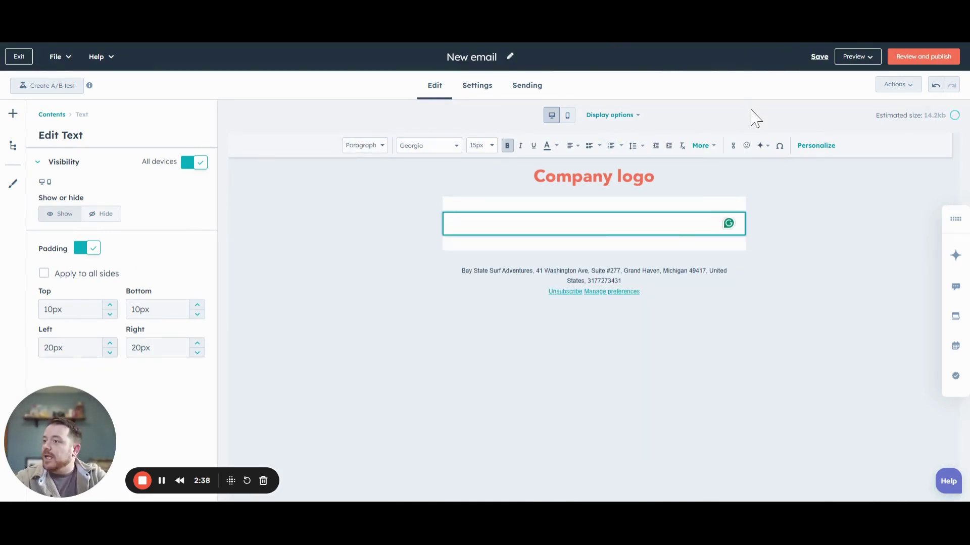
# Have Copilot draft a paragraph thanking contacts for downloading the AI in Marketing eBook
pyautogui.click(764, 146)
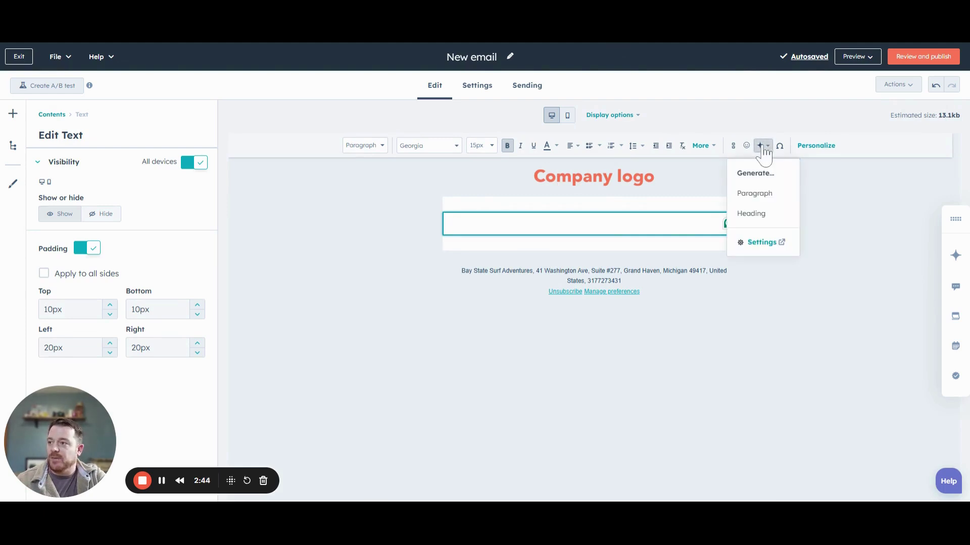
pyautogui.click(758, 197)
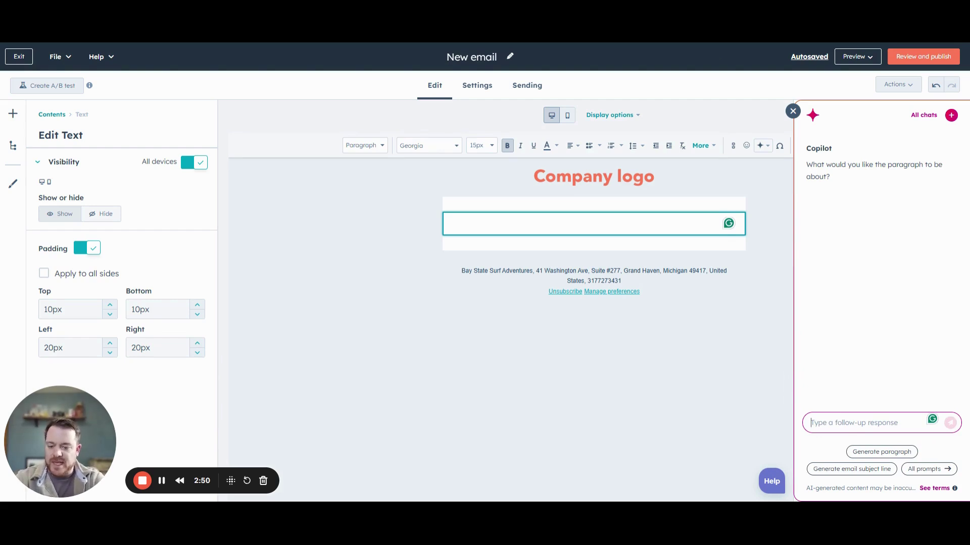
pyautogui.write('Help me create and em')
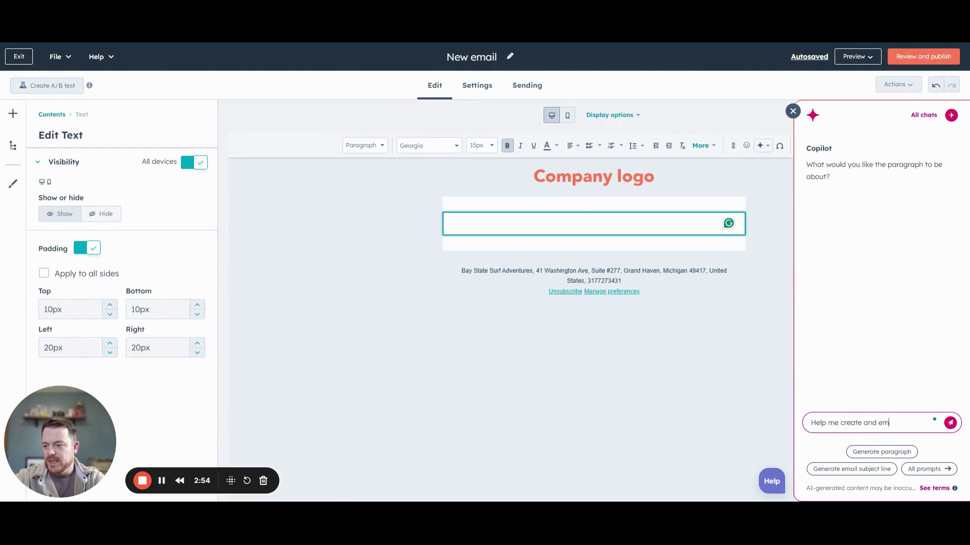
pyautogui.write('ail that we are sending to people who')
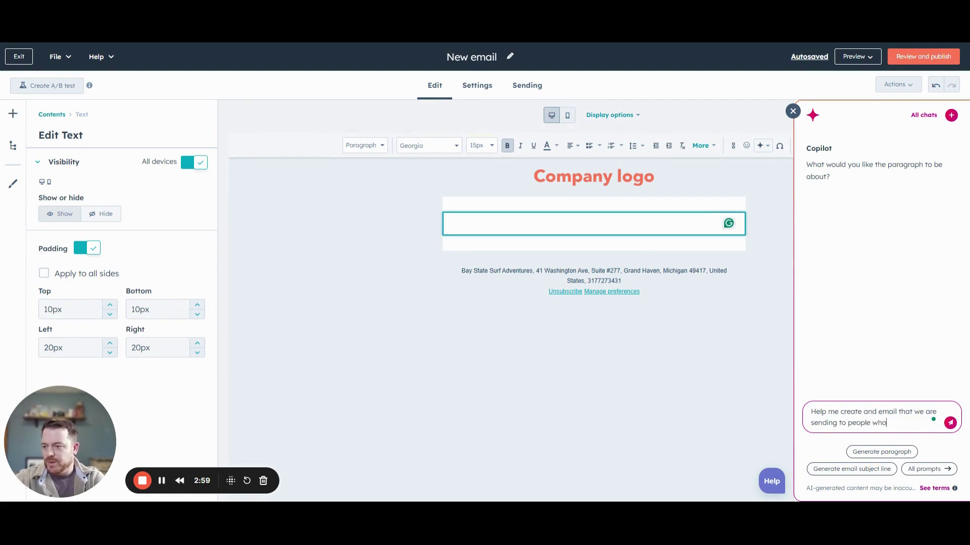
pyautogui.write(' opted to download out AI in marketing ebook')
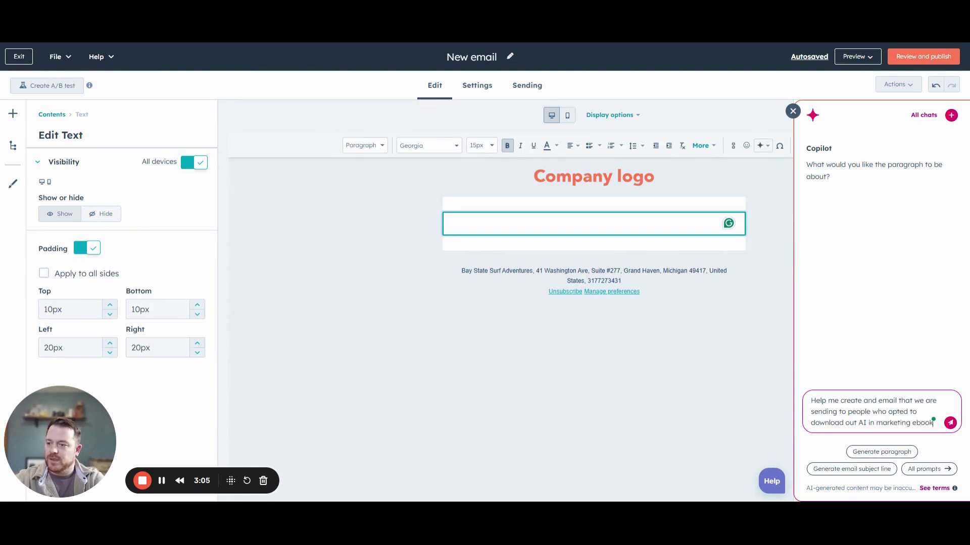
pyautogui.press('Return')
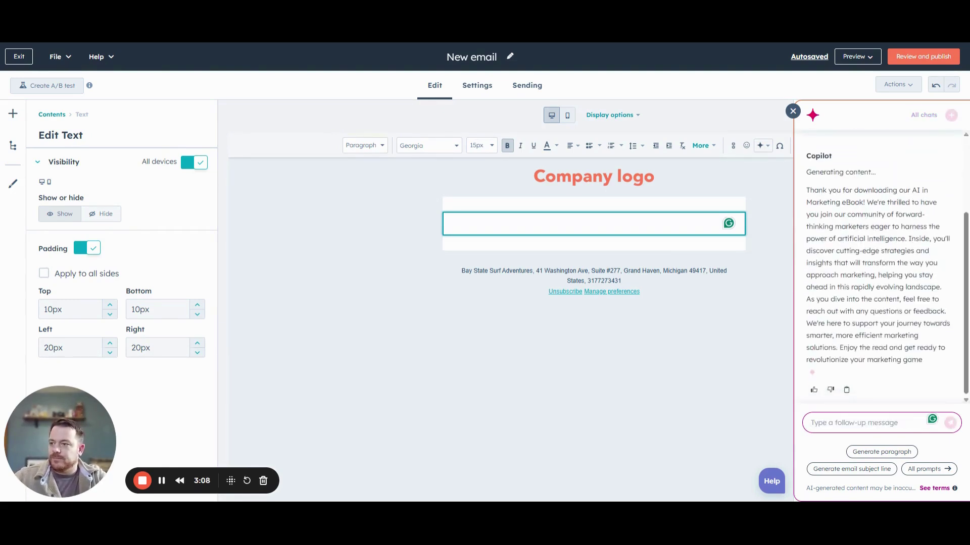
pyautogui.scroll(2, 864, 389)
pyautogui.scroll(-2, 843, 379)
# Ask Copilot to add a subject line and sign-off to the thank-you email draft
pyautogui.click(861, 371)
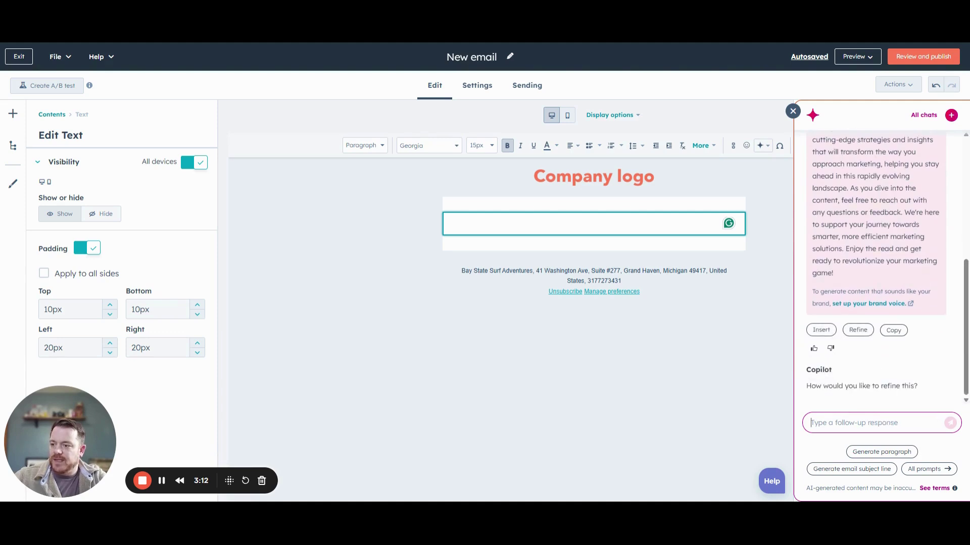
pyautogui.write('Please include sugje')
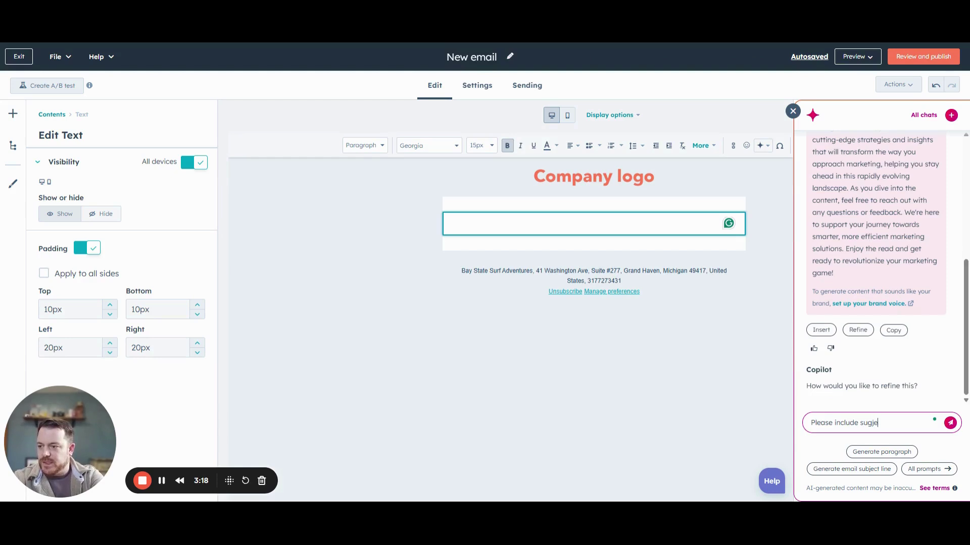
pyautogui.press('BackSpace')
pyautogui.press('BackSpace')
pyautogui.press('BackSpace')
pyautogui.write('bje')
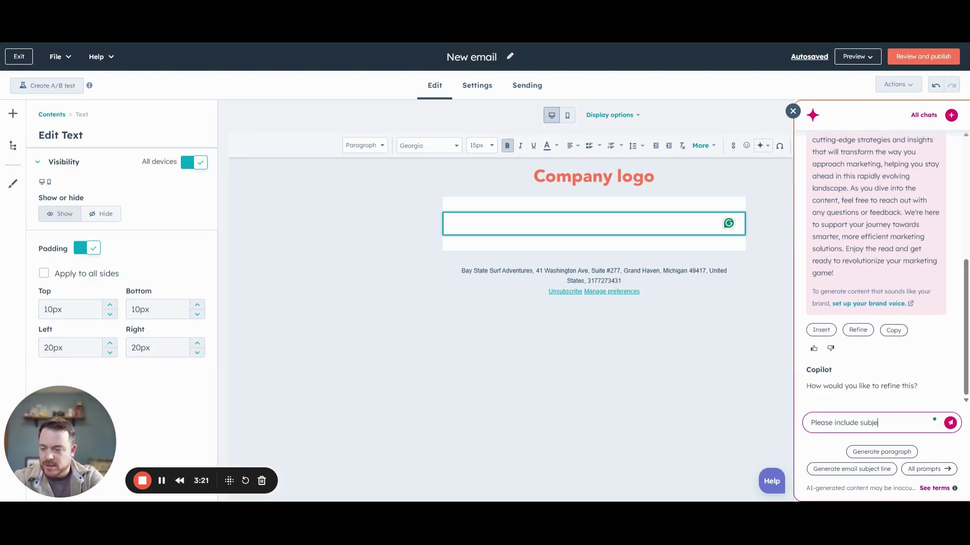
pyautogui.write('ct line and signo')
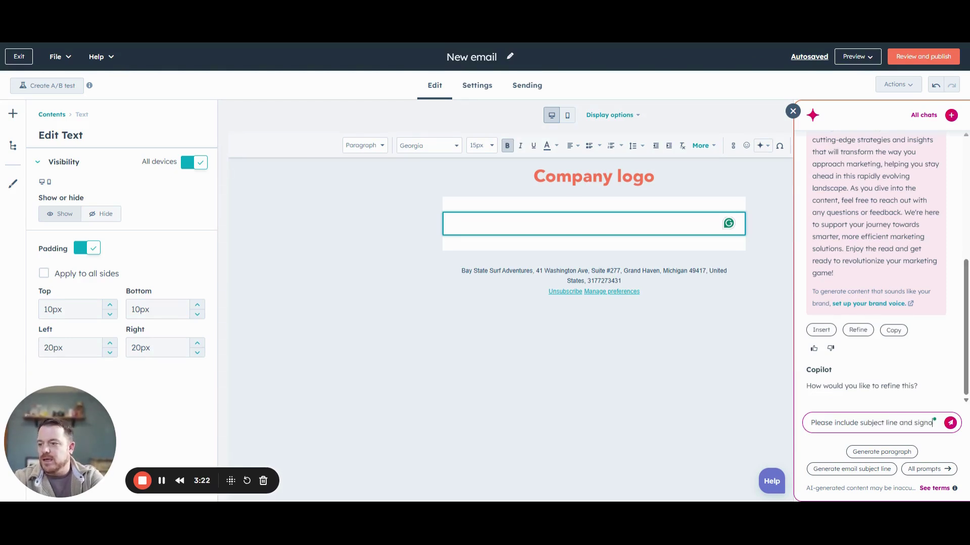
pyautogui.write('ff')
pyautogui.press('Return')
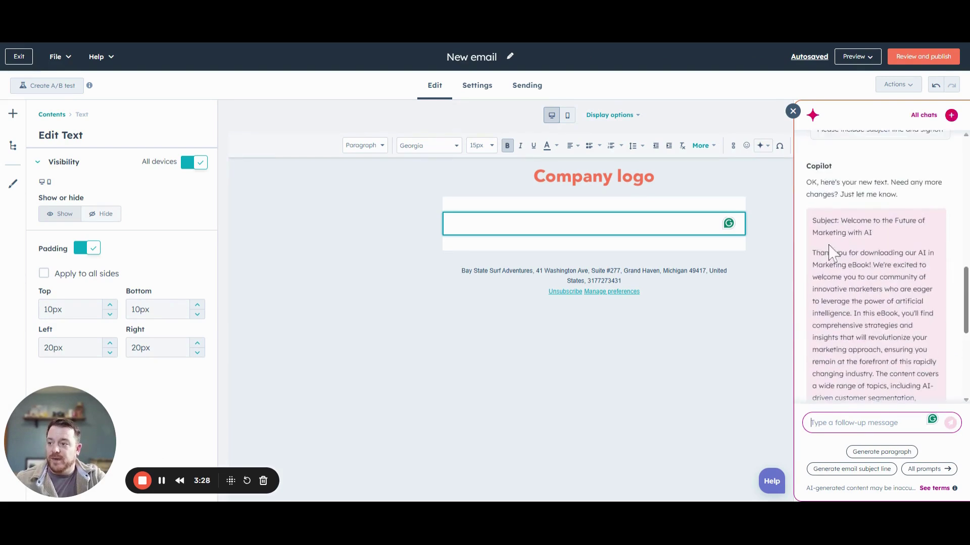
pyautogui.scroll(-4, 857, 303)
pyautogui.scroll(-2, 904, 361)
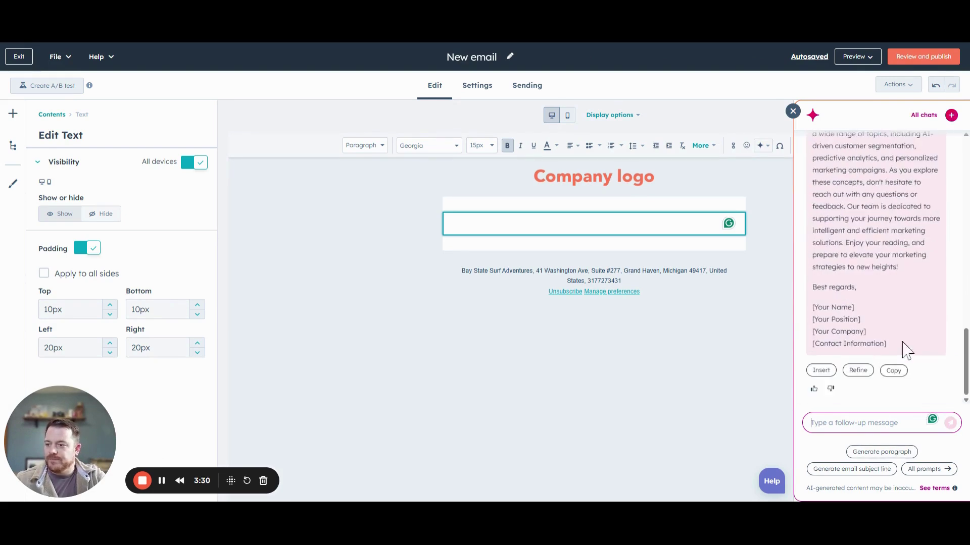
pyautogui.click(574, 247)
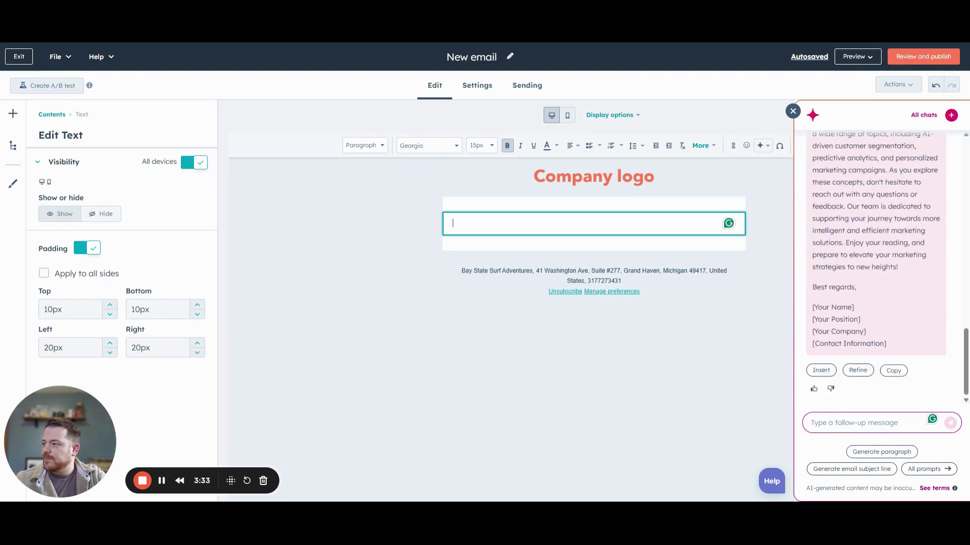
# Paste the Copilot draft into the email body with subject and sign-off on separate lines, then exit
pyautogui.write("Subject: Welcome to the Future of Marketing with AIThank you for downloading our AI in Marketing eBook! We're excited to welcome you to our community of innovative marketers who are eager to leverage the power of artificial intelligence. In this eBook, you'll find comprehensive strategies and insights that will revolutionize your marketing approach, ensuring you remain at the forefront of this rapidly changing industry. The content covers a wide range of topics, including AI-driven customer segmentation, predictive analytics, and personalized marketing campaigns. As you explore these concepts, don't hesitate to reach out with any questions or feedback. Our team is dedicated to supporting your journey towards more intelligent and efficient marketing solutions. Enjoy your reading, and prepare to elevate your marketing strategies to new heights!Best regards,[Your Name][Your Position][Your Company][Contact Information]")
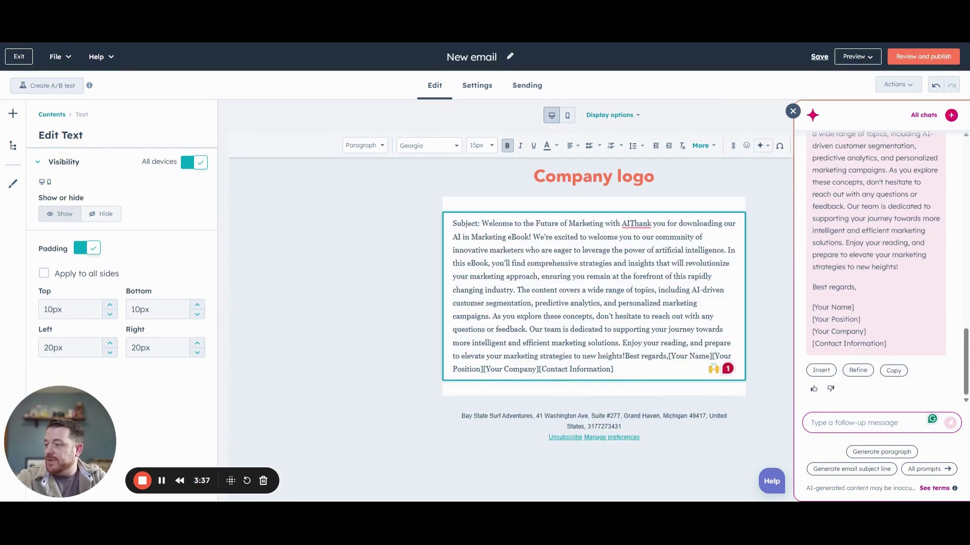
pyautogui.press('Return')
pyautogui.press('Return')
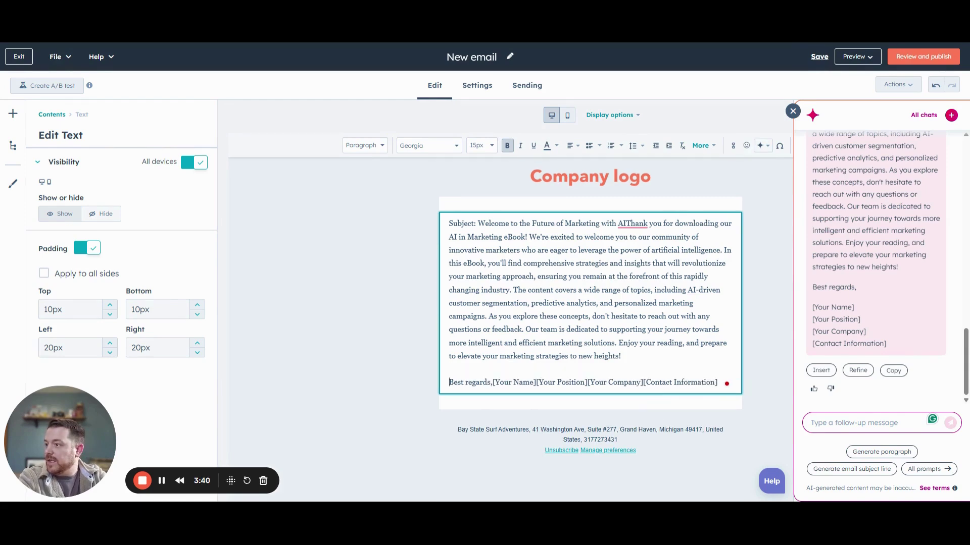
pyautogui.click(621, 224)
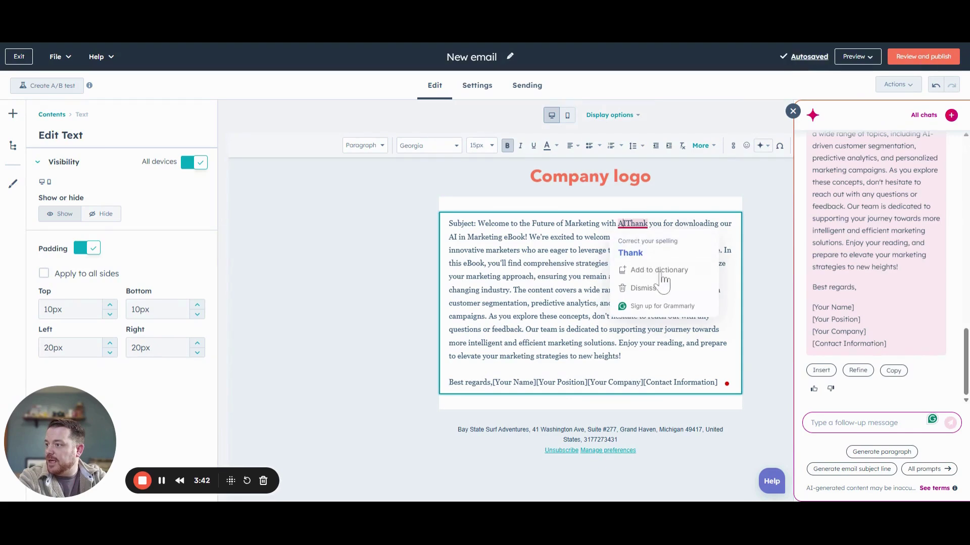
pyautogui.press('Return')
pyautogui.press('Return')
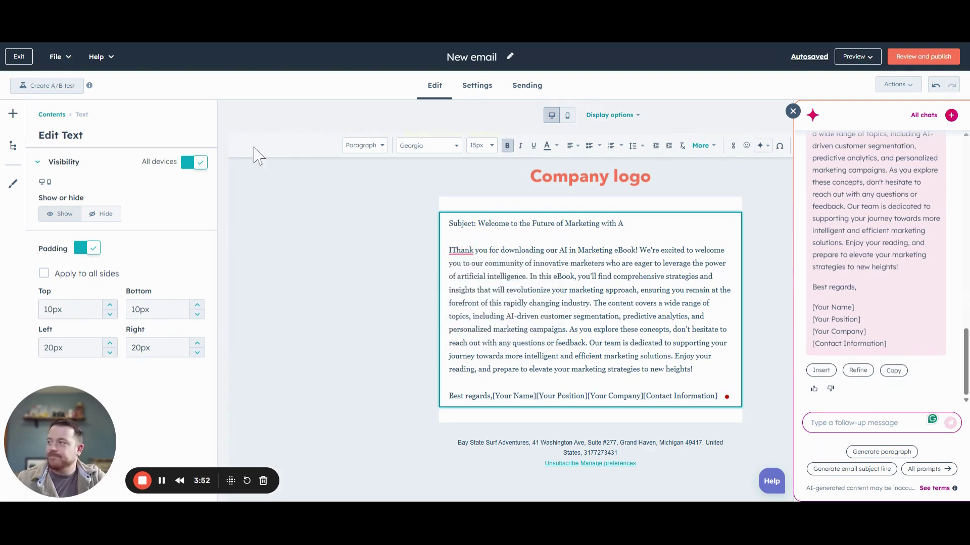
pyautogui.click(19, 57)
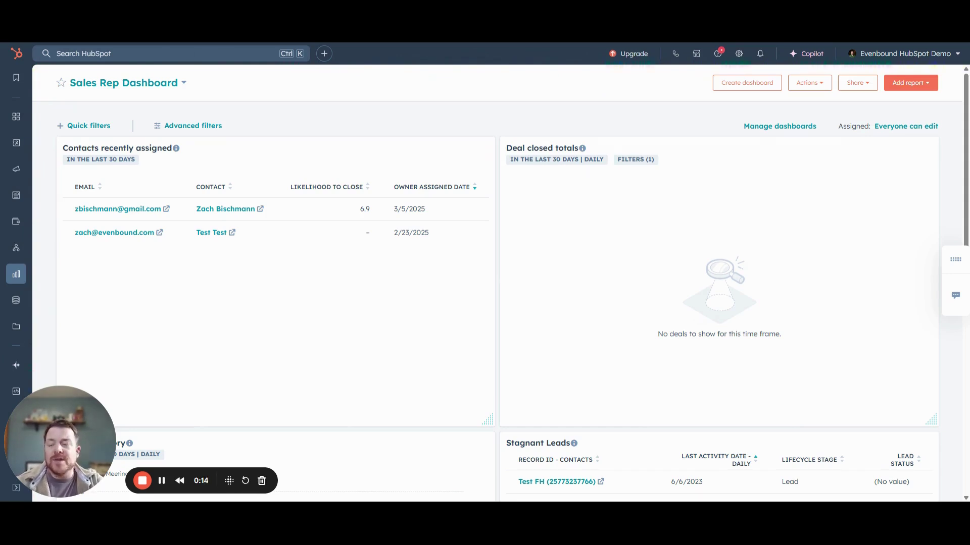
# Go to Marketing > Content > Blog to show the blog posts list
pyautogui.moveTo(19, 169)
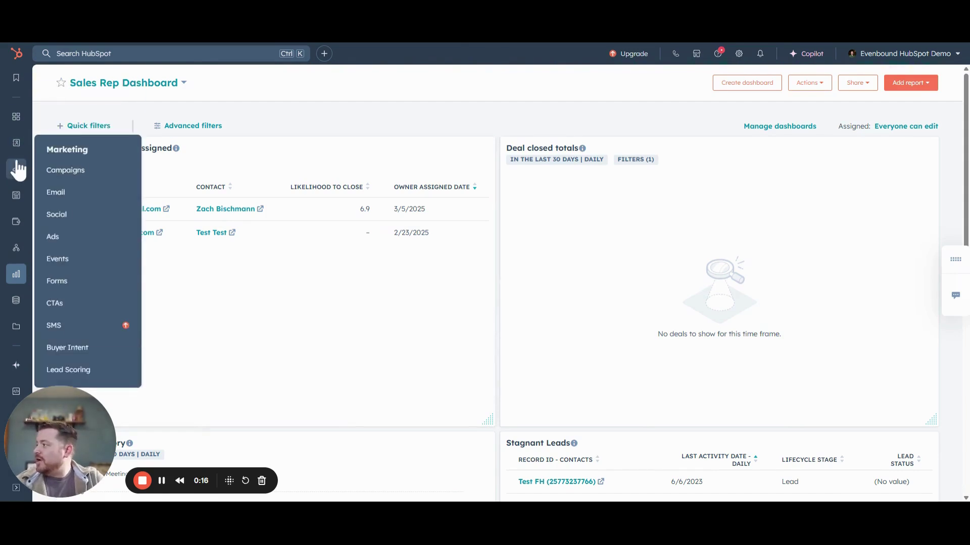
pyautogui.moveTo(16, 196)
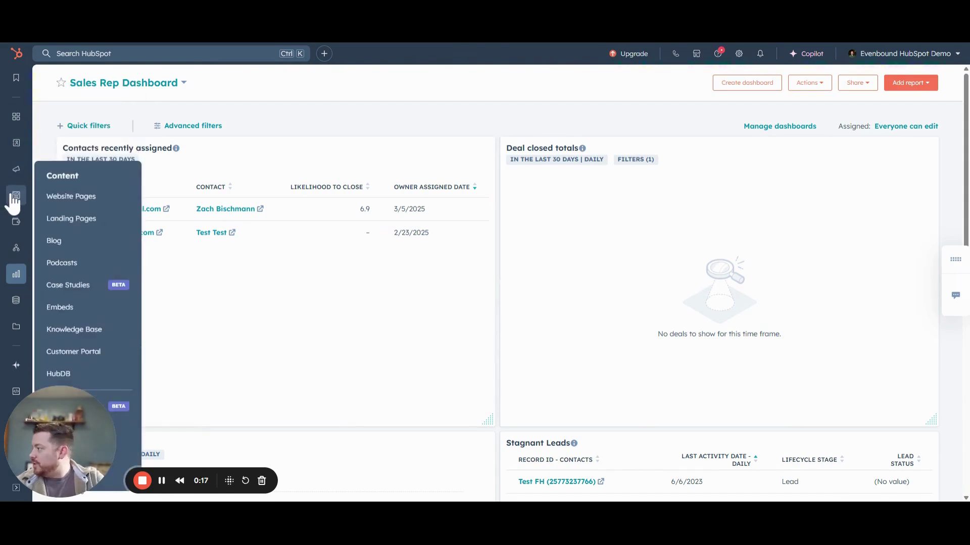
pyautogui.click(59, 241)
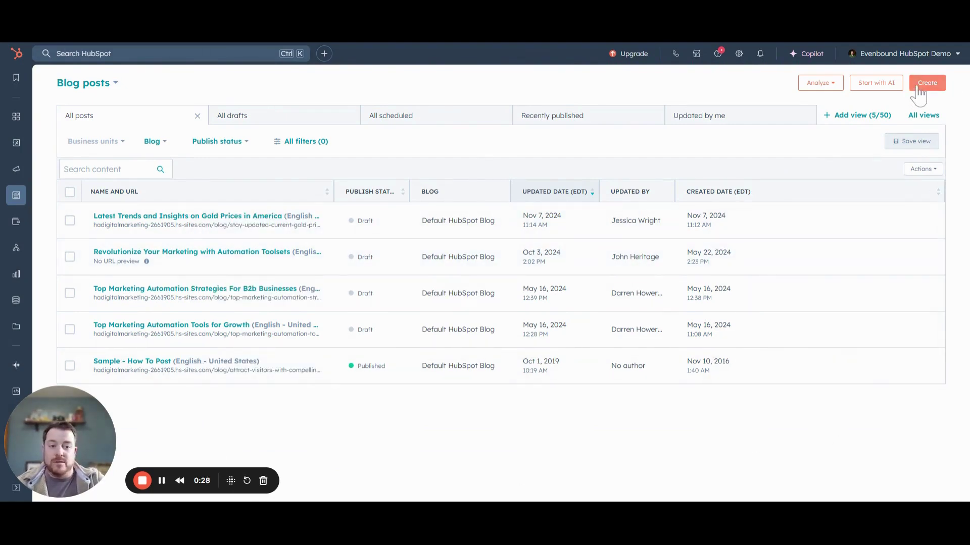
# Start a new AI blog post and replace its description with the prompt about AI changing B2B marketing
pyautogui.click(873, 88)
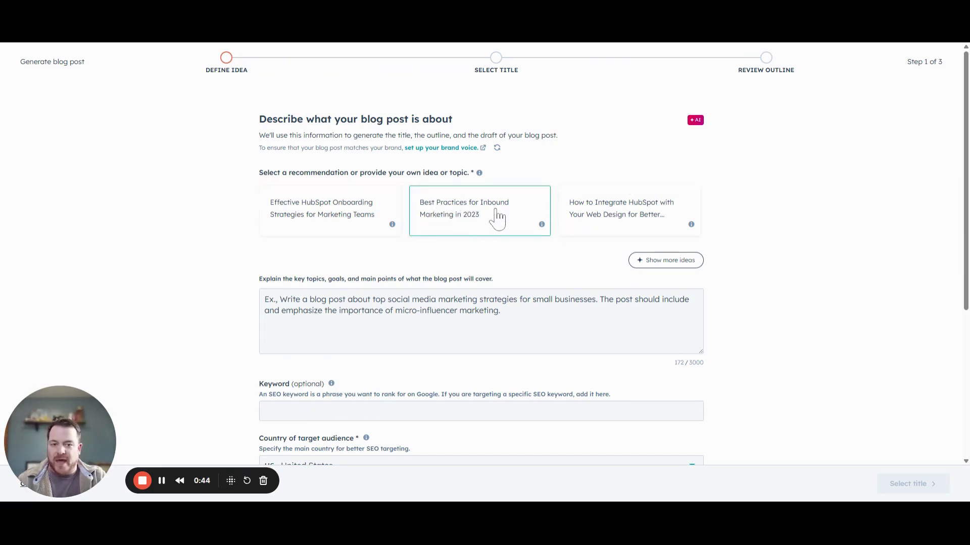
pyautogui.click(405, 311)
pyautogui.hotkey('ctrl', 'a')
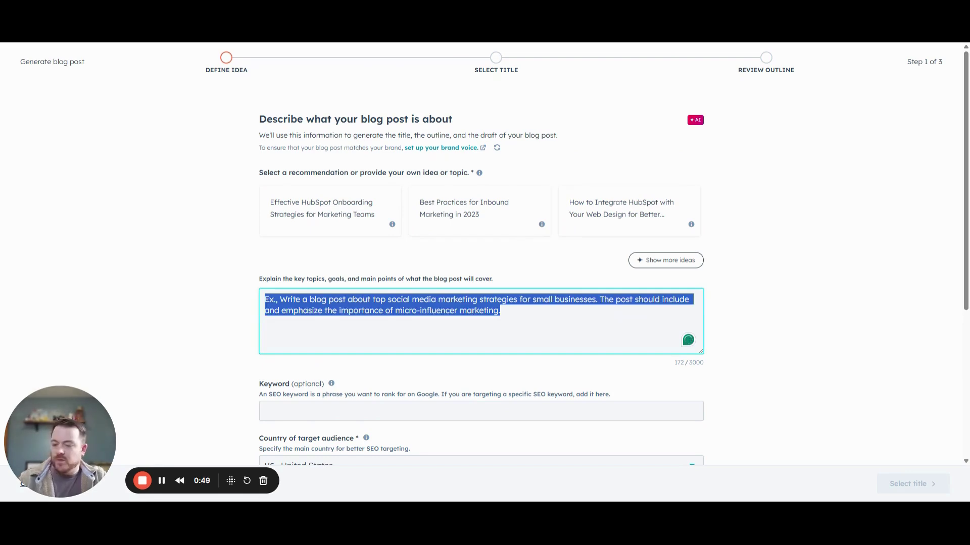
pyautogui.write('"Write a well-structured, insightful, and engaging blog post titled \'5 Ways AI is Changing B2B Marketing in 2025\'. The tone should be professional yet conversational, similar to HubSpot’s blog style—educational, informative, and action-driven. The blog should be designed for B2B marketers, executives, and business owners looking to understand how AI is reshaping marketing strategies and operations in 2025."')
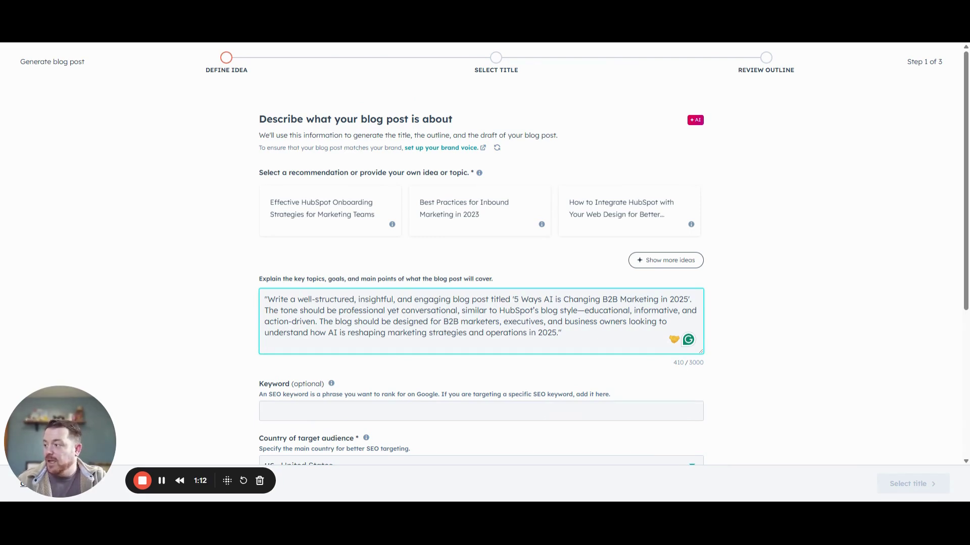
# Enter the SEO keyword 'ai in b2b marketing' and set the industry to Manufacturing
pyautogui.scroll(-2, 367, 344)
pyautogui.click(367, 310)
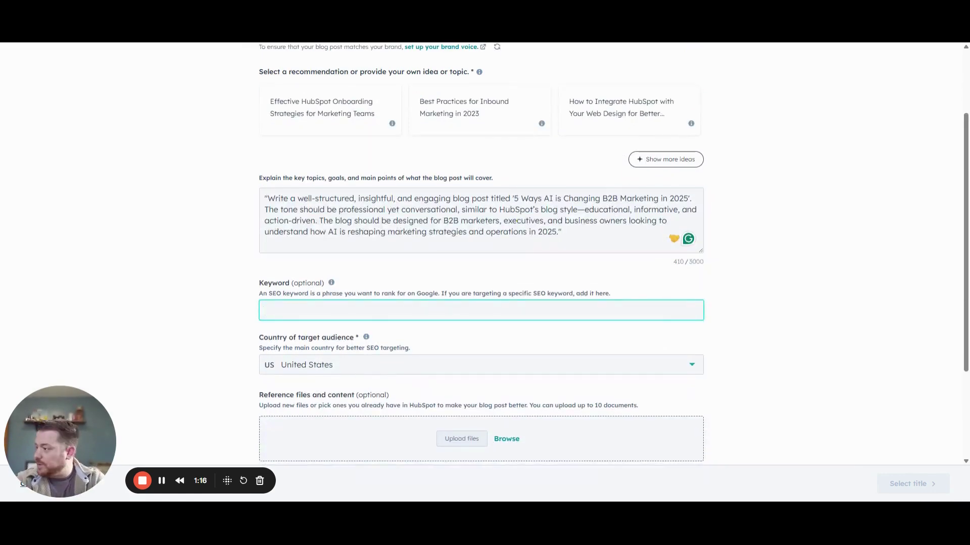
pyautogui.write('ai in b2b marketing')
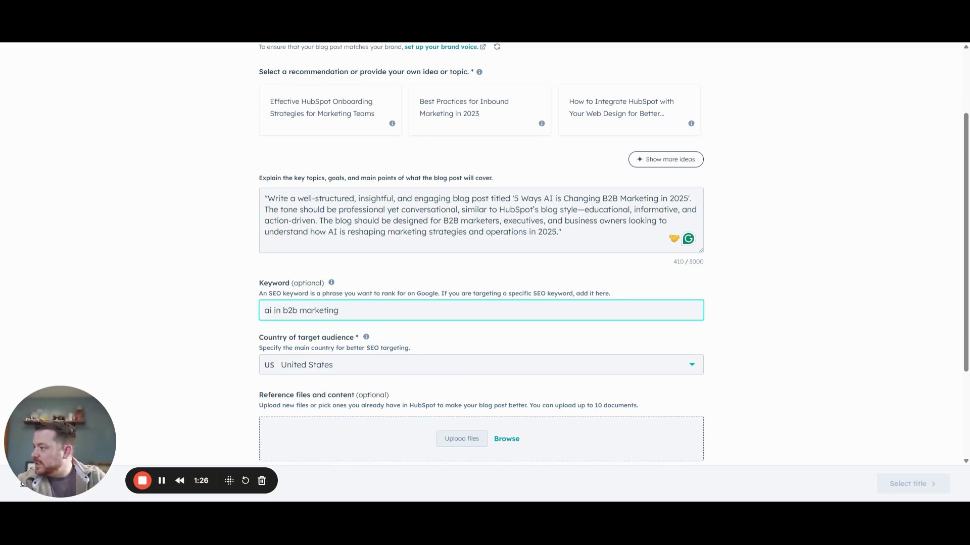
pyautogui.scroll(-2, 330, 344)
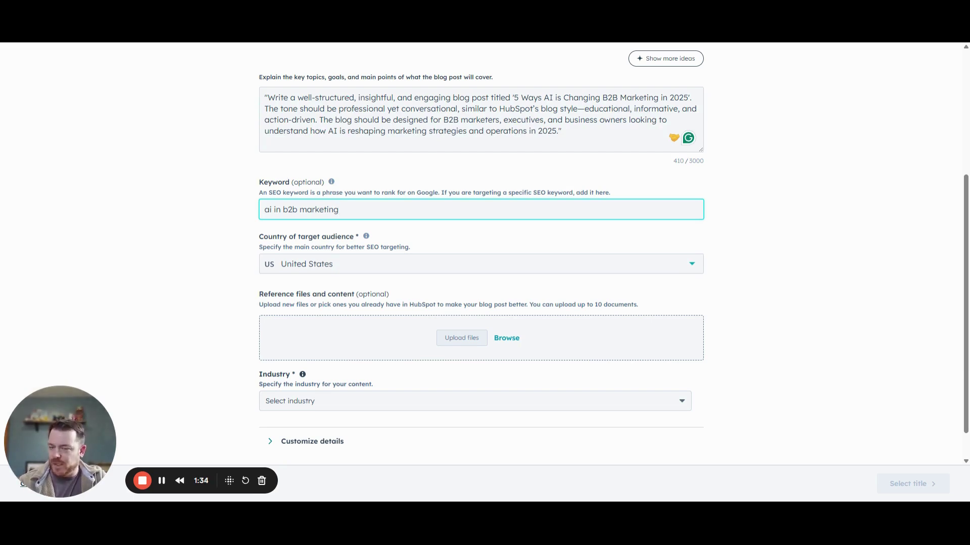
pyautogui.click(338, 402)
pyautogui.scroll(-1, 343, 351)
pyautogui.scroll(-4, 338, 351)
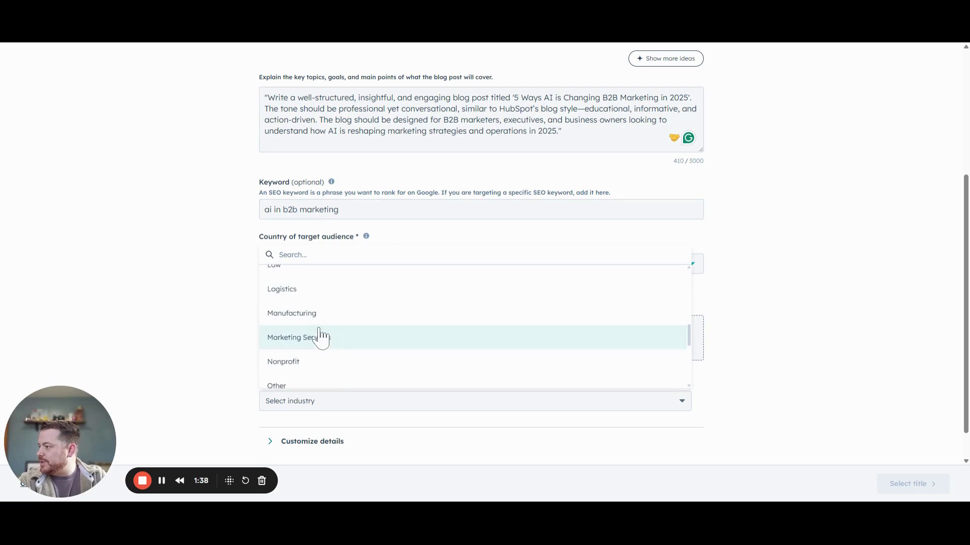
pyautogui.click(321, 320)
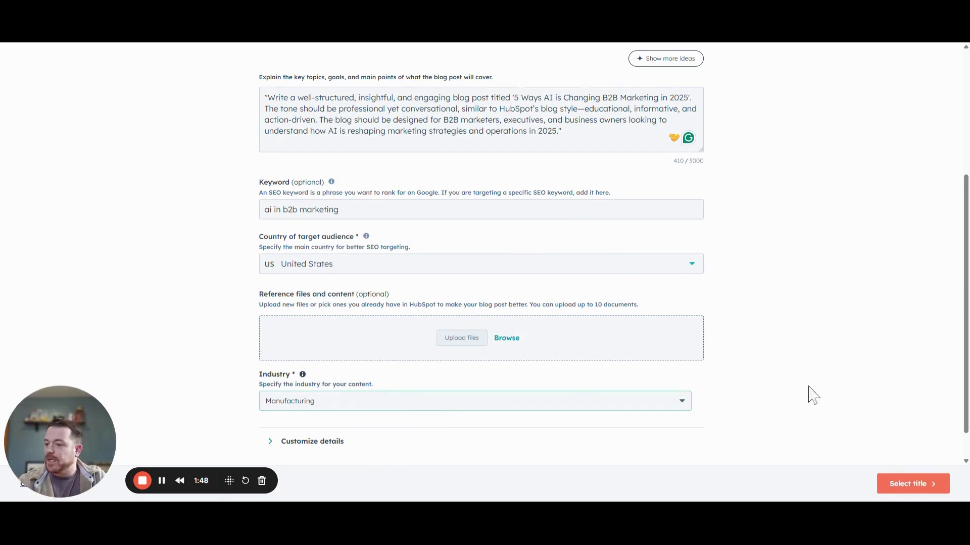
# Choose the title 'Leveraging AI Content Generators for B2B Success in 2025' and move on to its outline
pyautogui.click(909, 486)
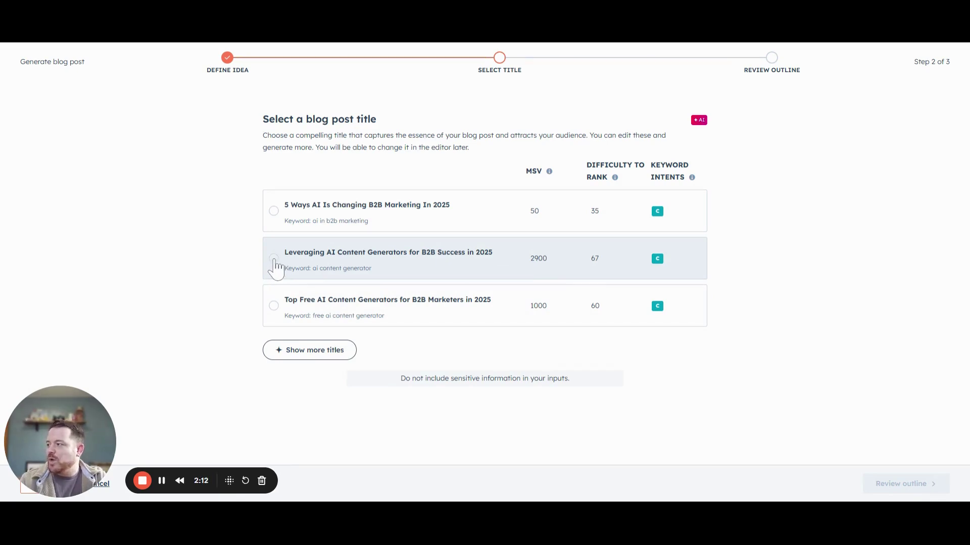
pyautogui.click(274, 260)
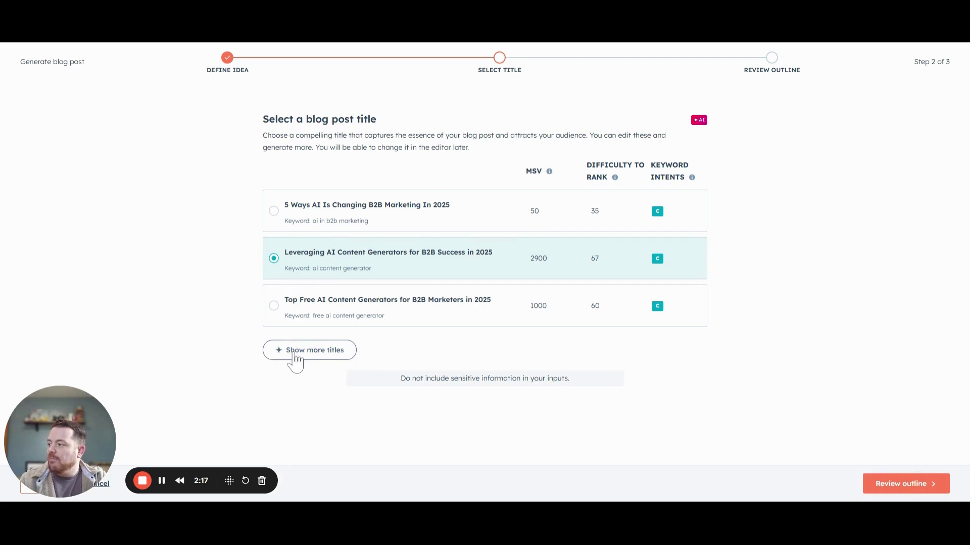
pyautogui.click(906, 488)
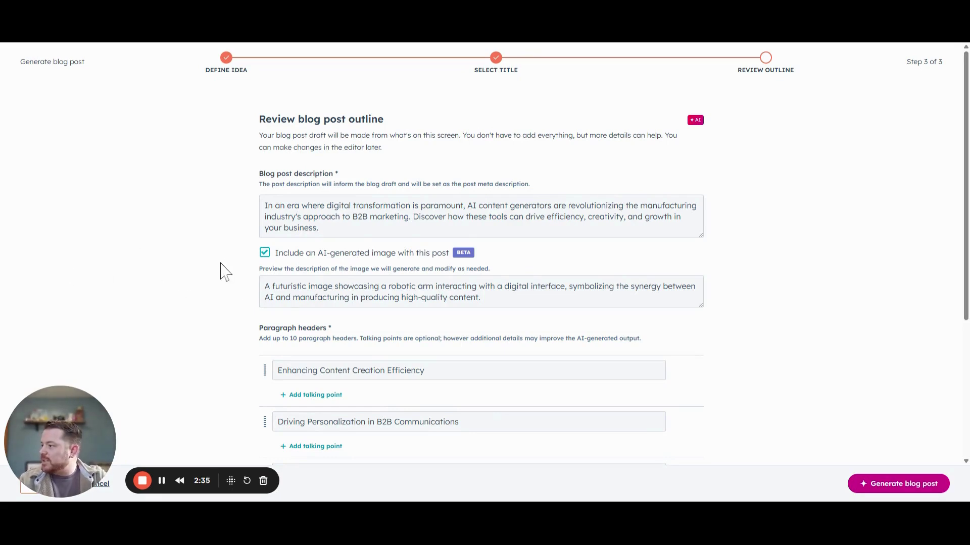
# Look over the five outline headers and generate the full blog post draft
pyautogui.scroll(-1, 221, 272)
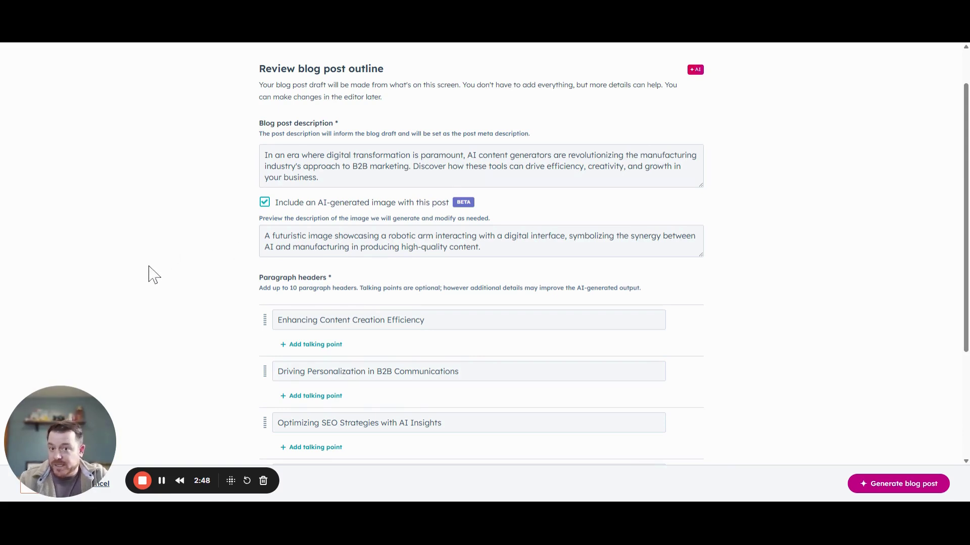
pyautogui.scroll(-2, 136, 268)
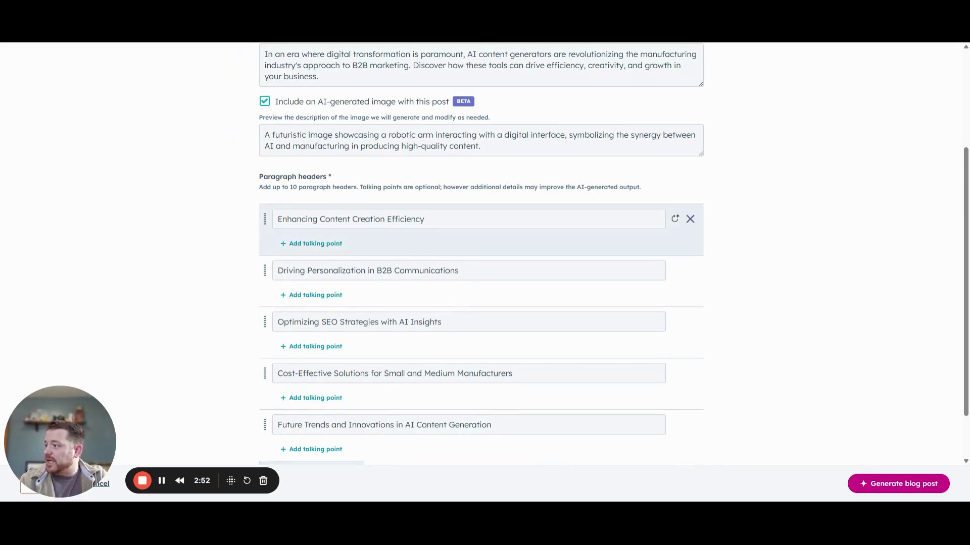
pyautogui.scroll(-2, 394, 280)
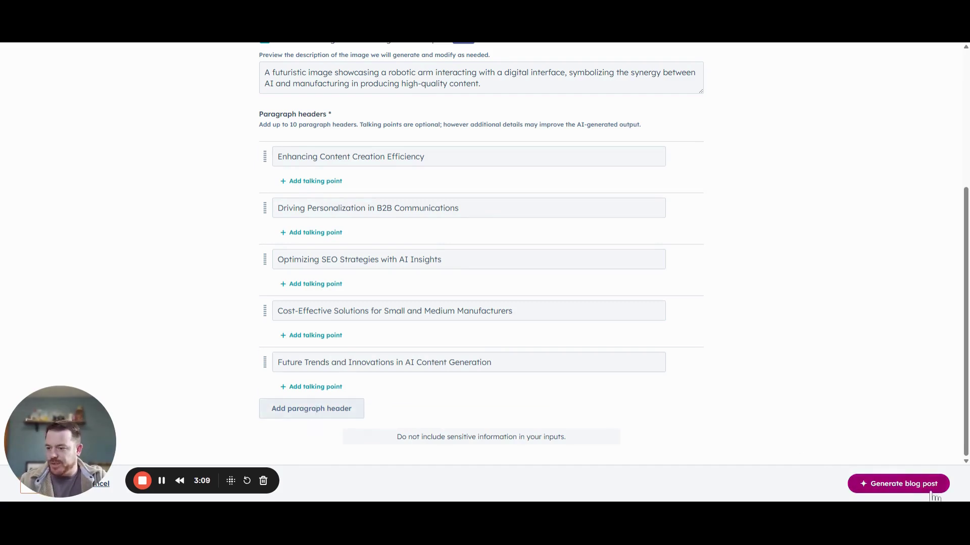
pyautogui.click(907, 484)
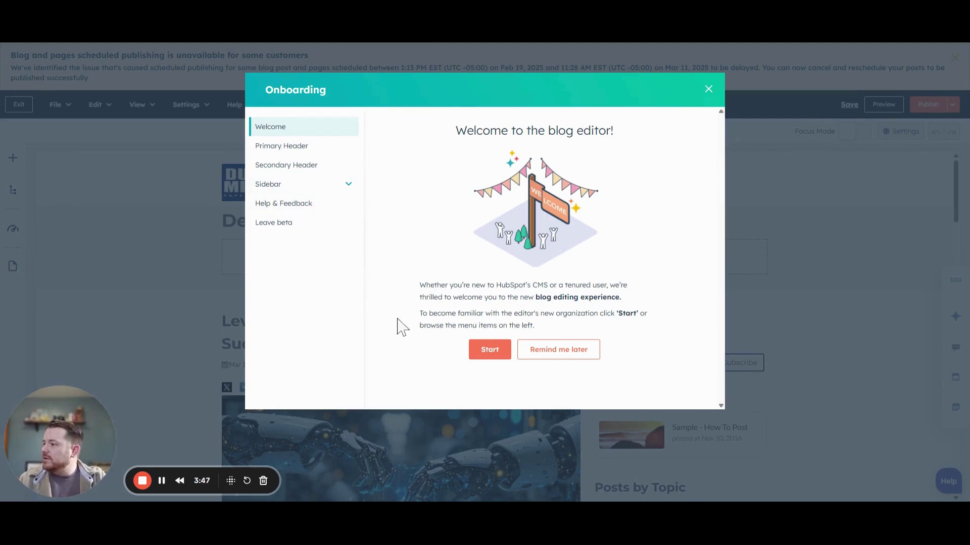
# Dismiss the welcome tour and read through the draft, from Enhancing Content Creation Efficiency to Future Trends
pyautogui.click(708, 90)
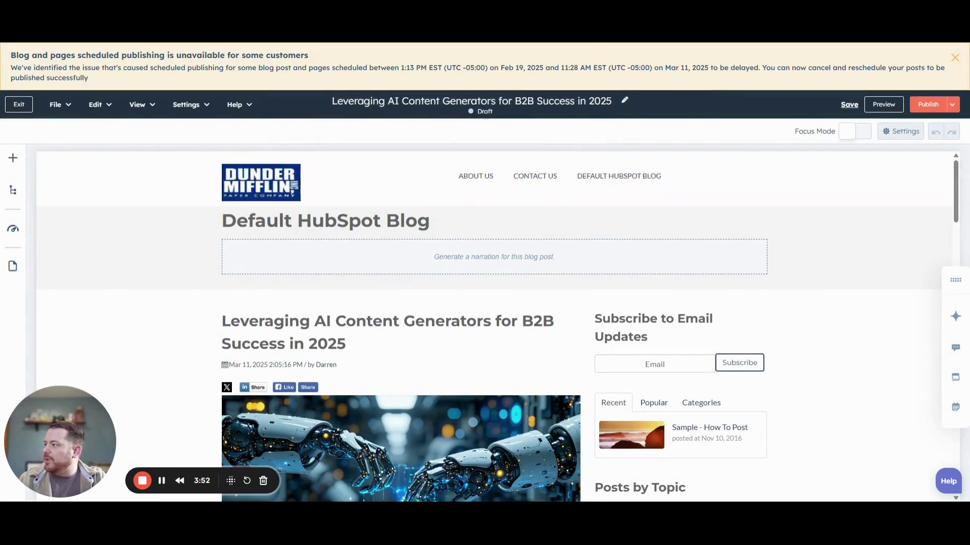
pyautogui.scroll(-3, 191, 227)
pyautogui.scroll(2, 163, 236)
pyautogui.scroll(-3, 149, 252)
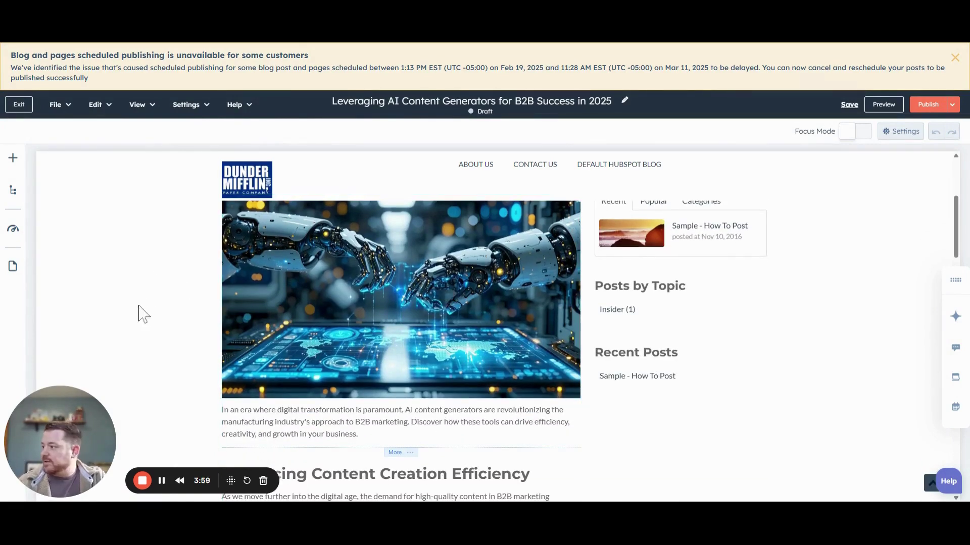
pyautogui.scroll(-2, 192, 280)
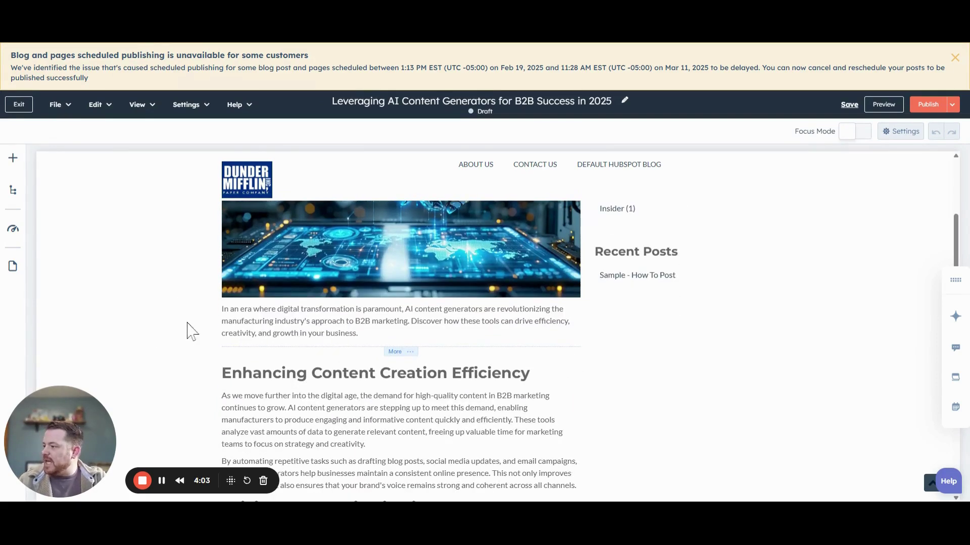
pyautogui.scroll(-3, 190, 316)
pyautogui.scroll(1, 190, 314)
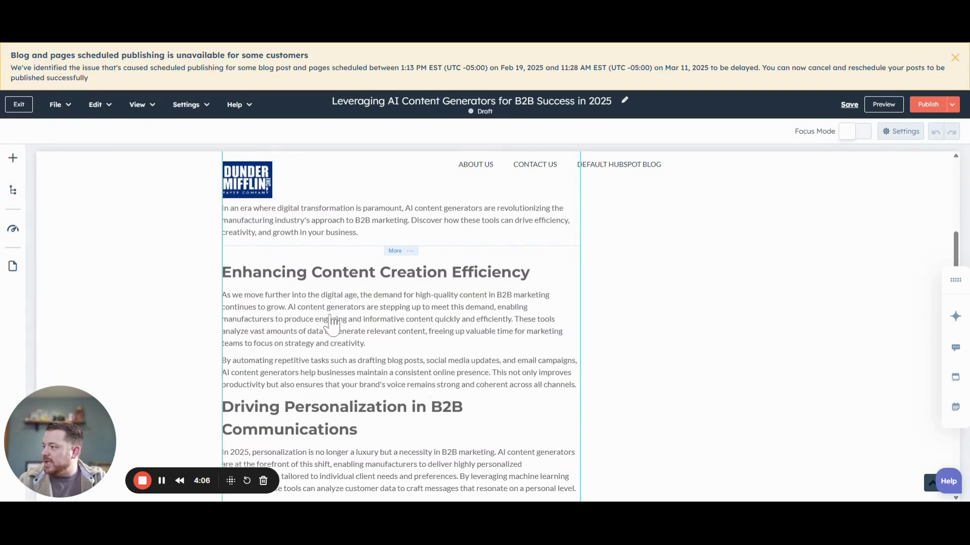
pyautogui.scroll(-1, 334, 310)
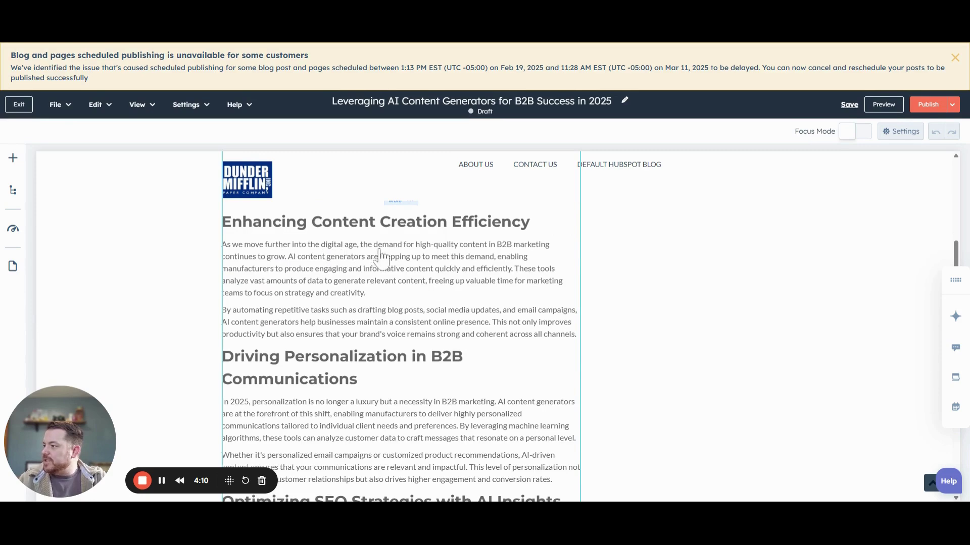
pyautogui.scroll(-3, 354, 260)
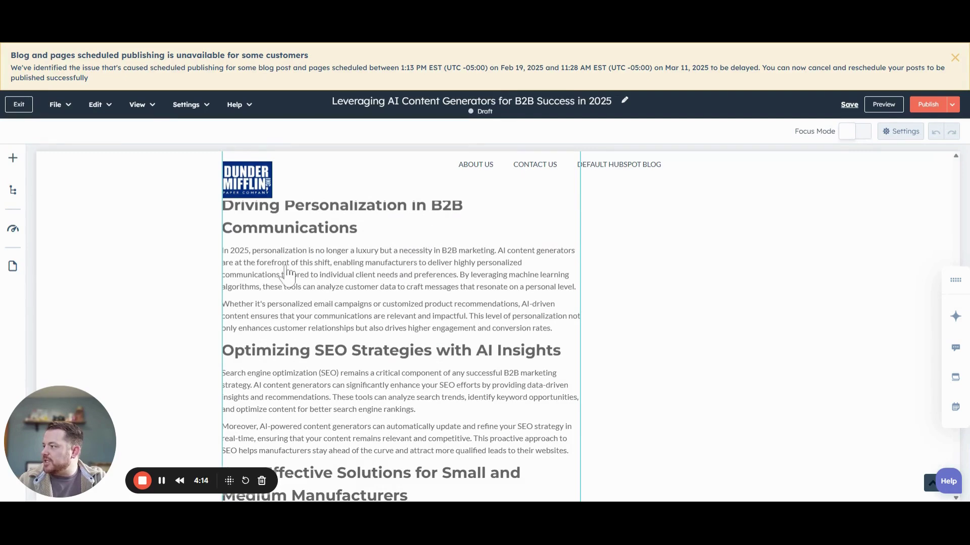
pyautogui.scroll(-2, 303, 275)
pyautogui.scroll(-2, 325, 271)
pyautogui.scroll(2, 353, 278)
pyautogui.scroll(-1, 367, 290)
pyautogui.scroll(-7, 354, 291)
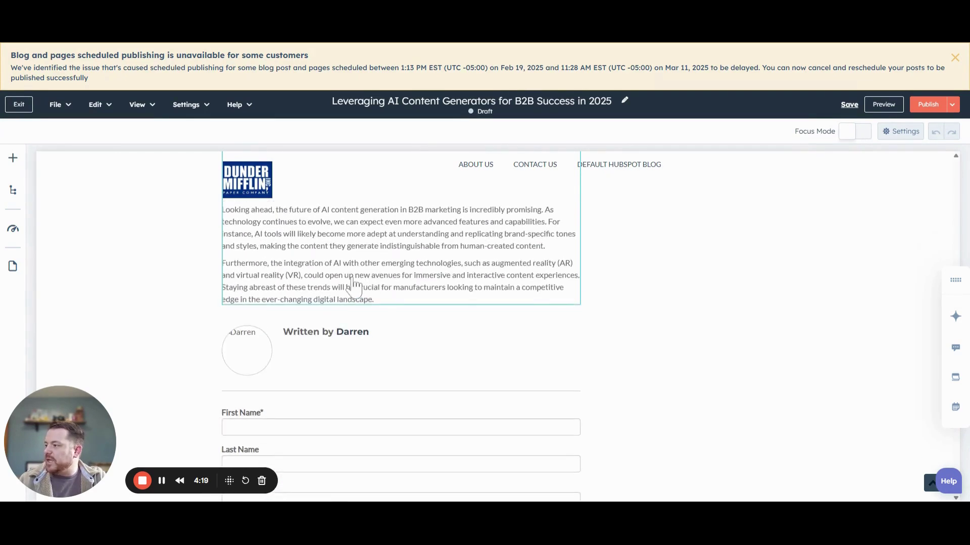
pyautogui.scroll(1, 367, 303)
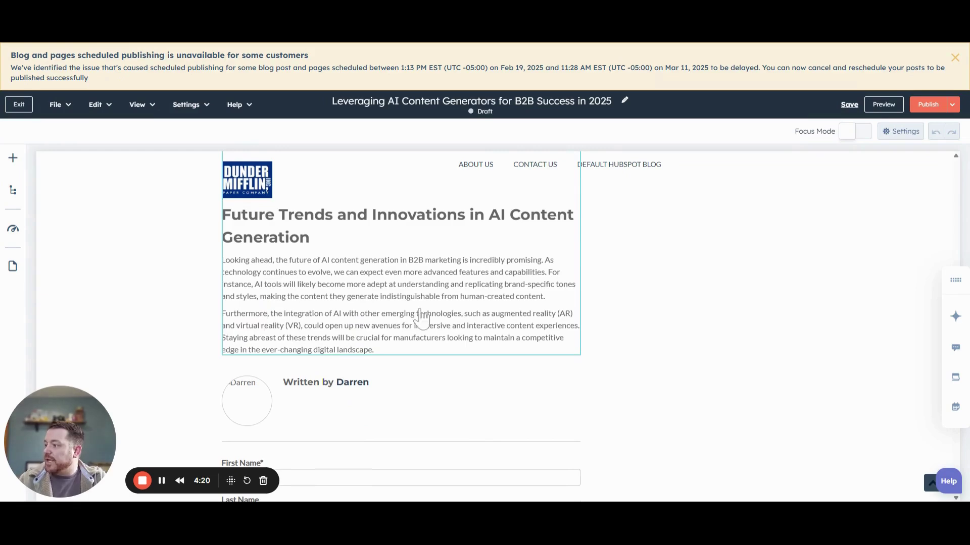
pyautogui.scroll(20, 328, 331)
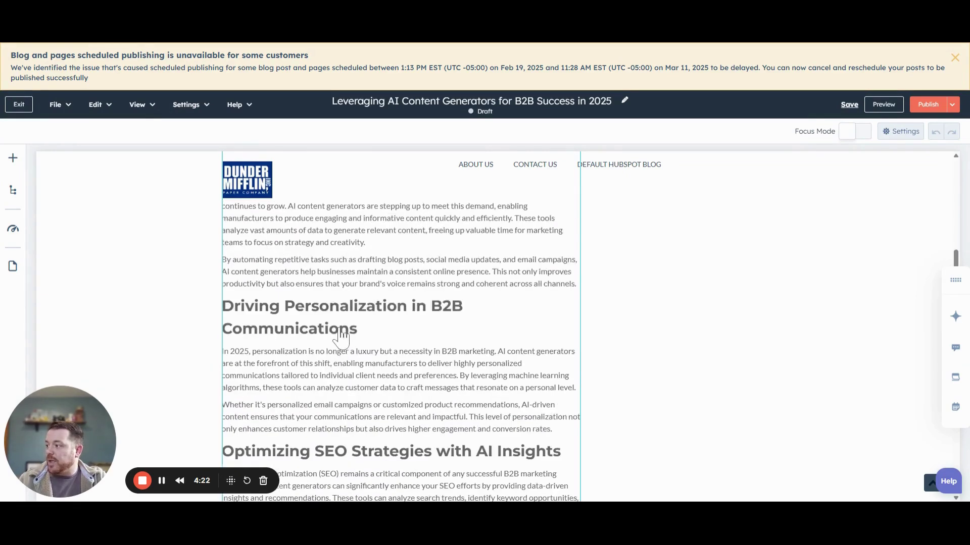
pyautogui.scroll(-1, 339, 339)
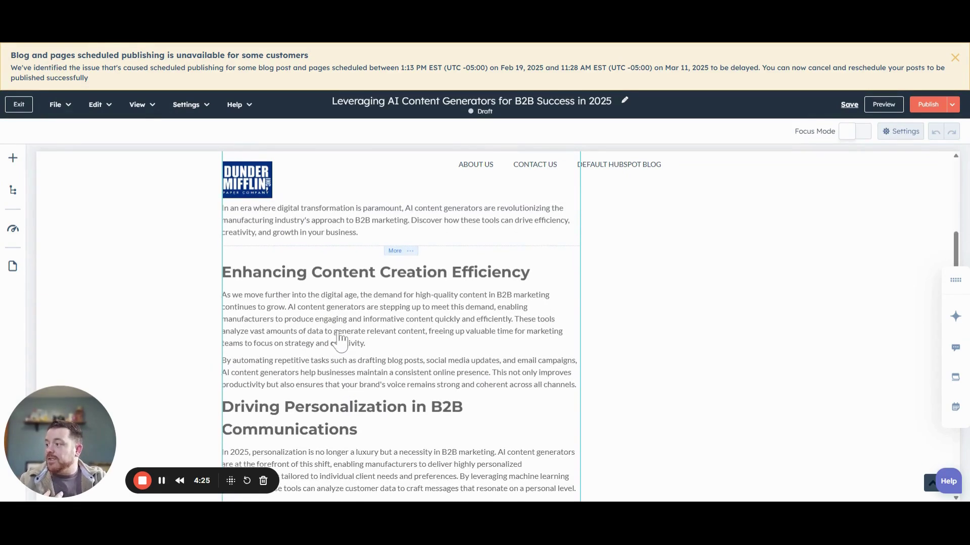
pyautogui.scroll(-3, 340, 343)
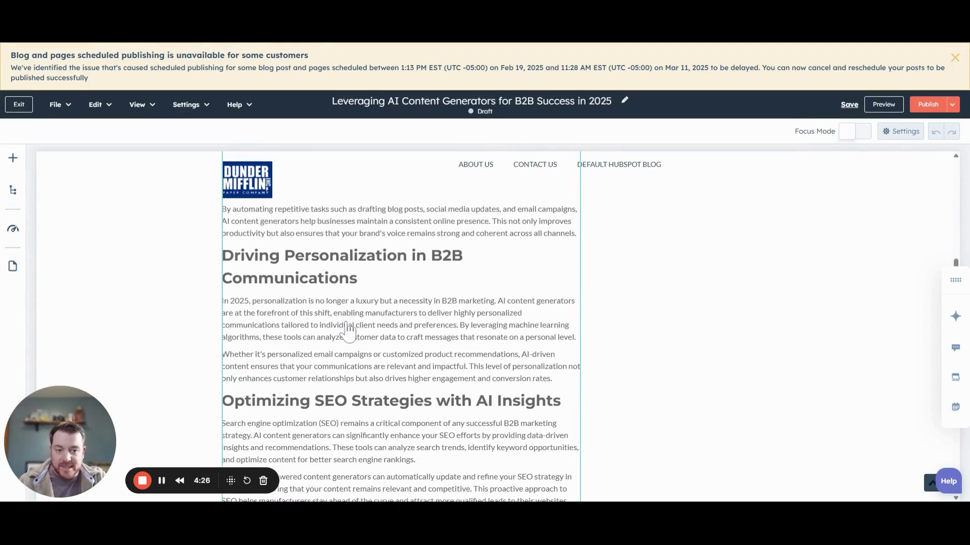